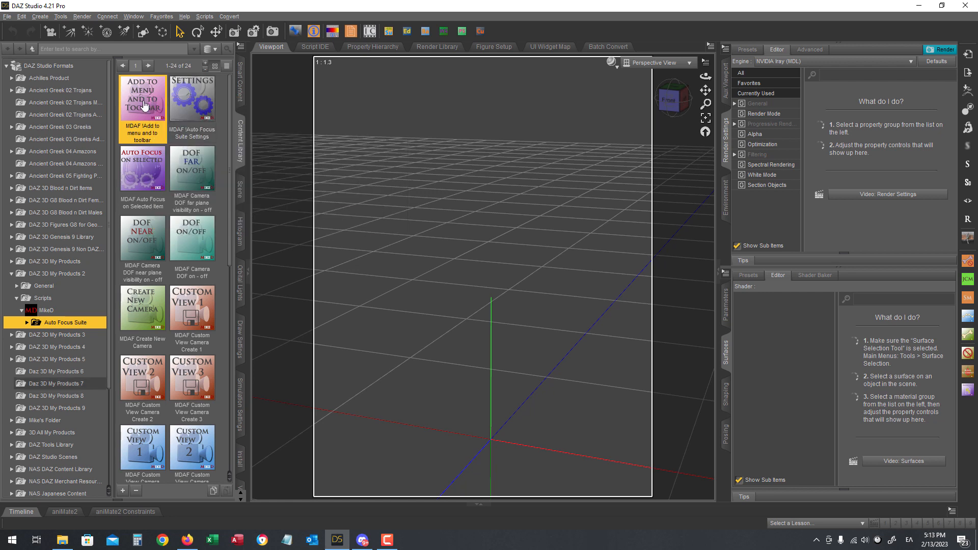
- Add the Auto Focus Suite scripts preset for 3D Connexion Mouse and Stream Deck classic to the menu, acknowledging the restart recommendation
{"action": "double_click", "coordinate": [144, 105]}
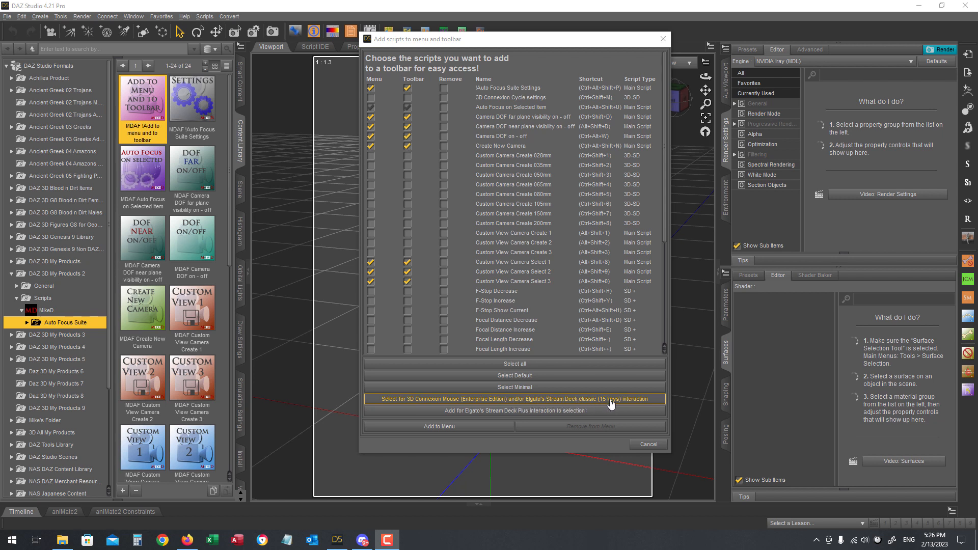
{"action": "left_click", "coordinate": [555, 399]}
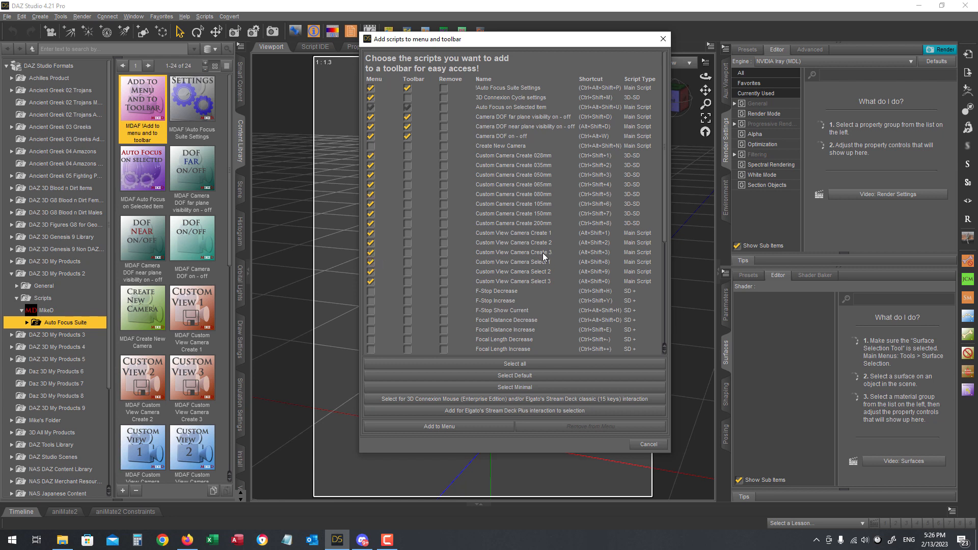
{"action": "left_click", "coordinate": [439, 426]}
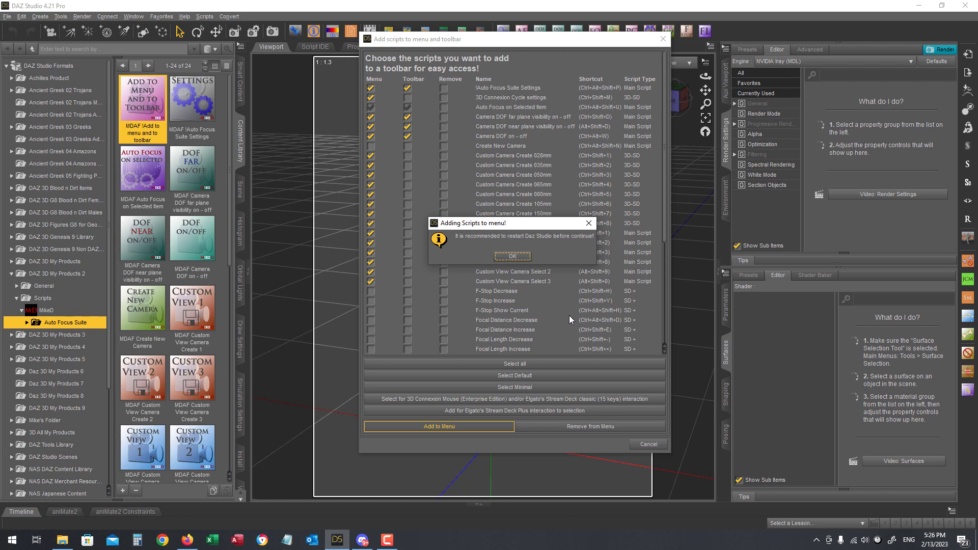
{"action": "left_click", "coordinate": [512, 256]}
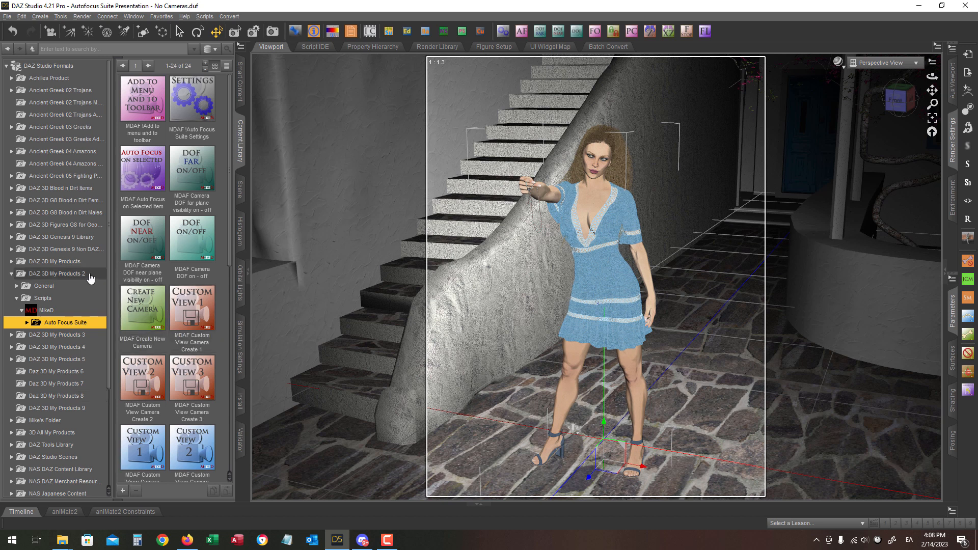
- Open the General > MikeD > Auto Focus Suite folder's location on disk and select DAZStudio.xml
{"action": "left_click", "coordinate": [17, 286]}
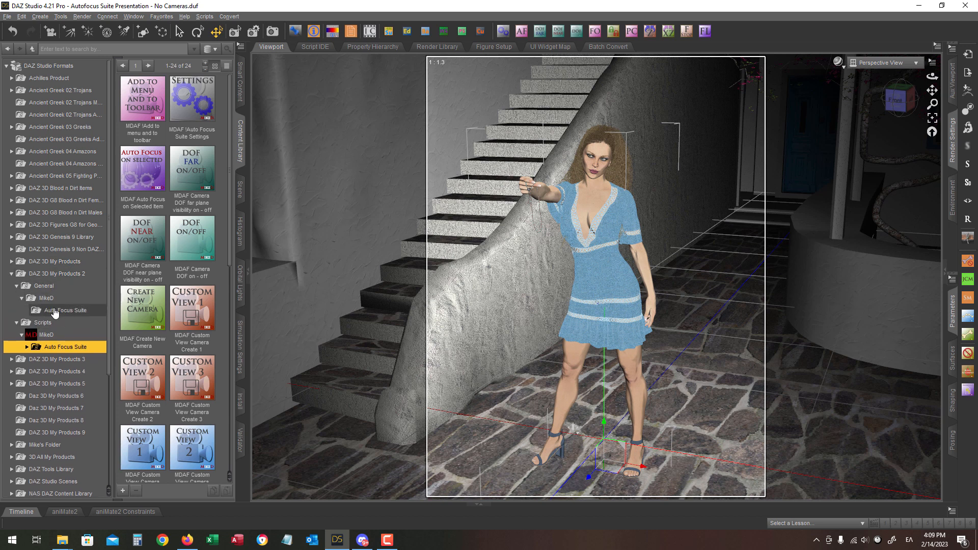
{"action": "left_click", "coordinate": [58, 310]}
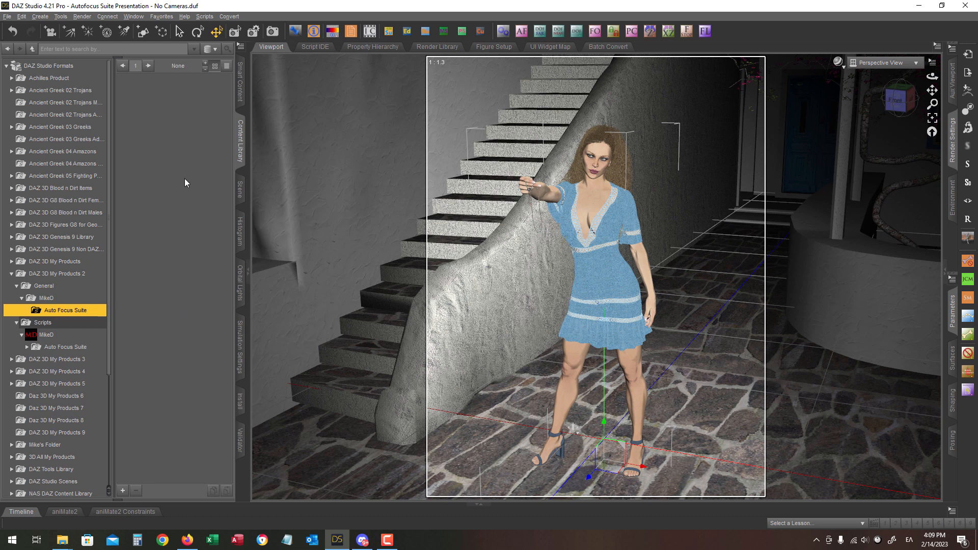
{"action": "right_click", "coordinate": [166, 148]}
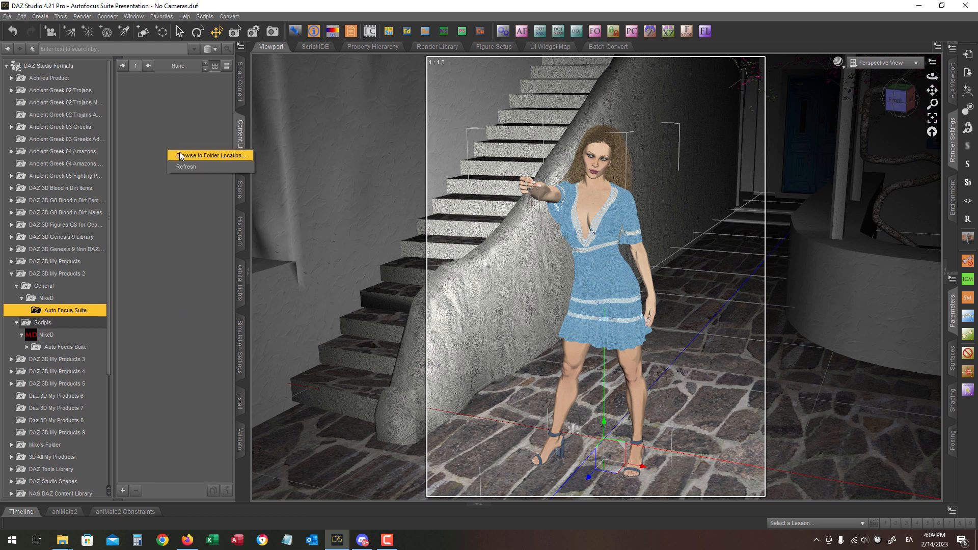
{"action": "left_click", "coordinate": [181, 152]}
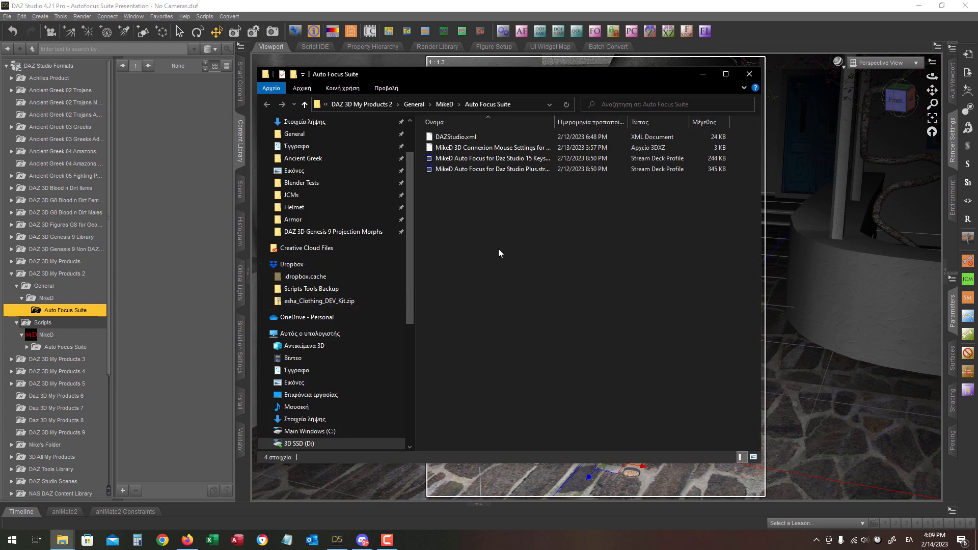
{"action": "left_click", "coordinate": [453, 138]}
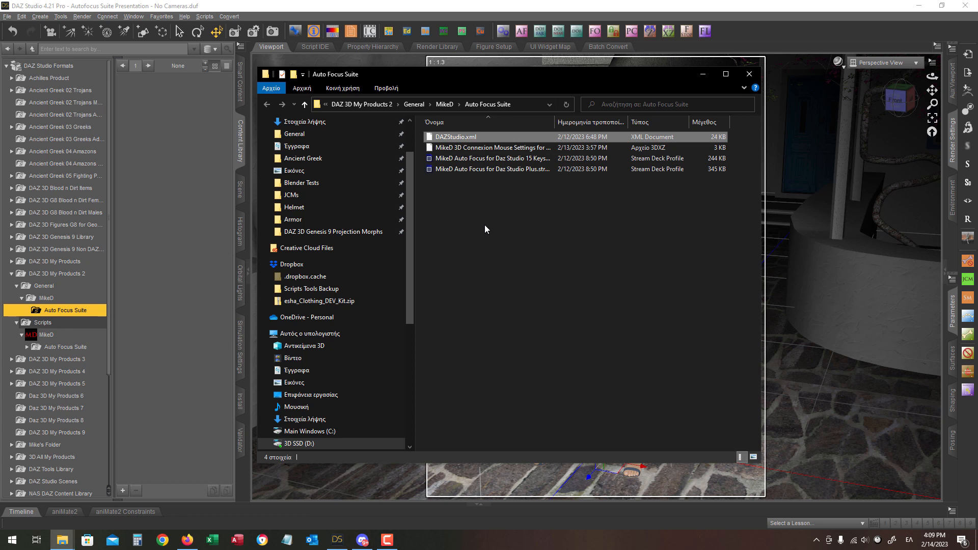
- Try to copy DAZStudio.xml into the 3Dconnexion 3DxWare Cfg folder, skipping the existing file, and close both folder windows
{"action": "left_click_drag", "start_coordinate": [0, 100], "coordinate": [433, 88]}
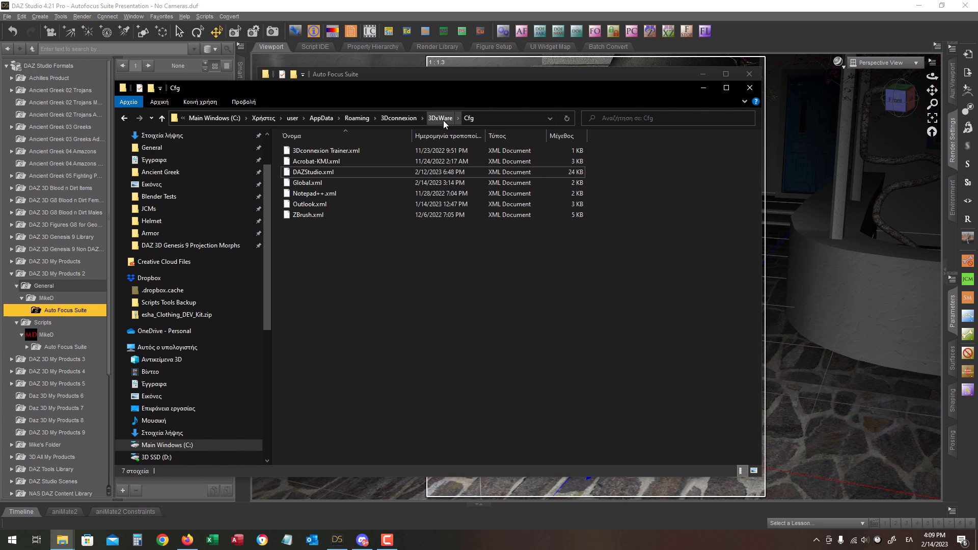
{"action": "left_click_drag", "start_coordinate": [543, 90], "coordinate": [476, 96]}
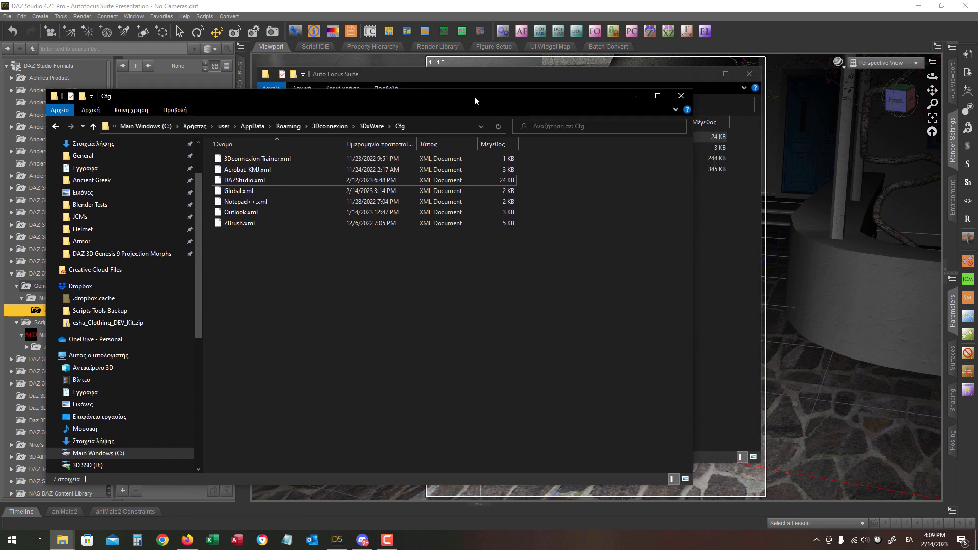
{"action": "left_click", "coordinate": [560, 77]}
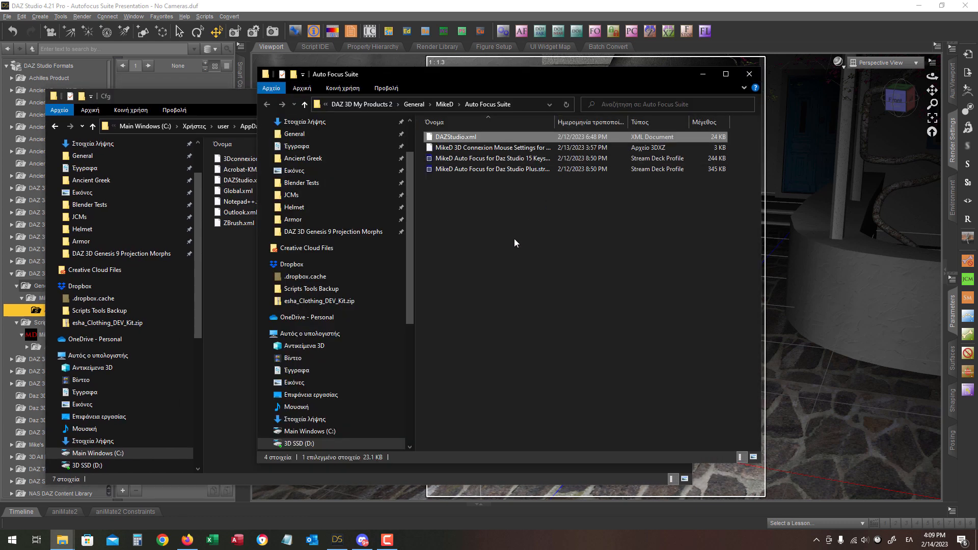
{"action": "left_click_drag", "start_coordinate": [448, 137], "coordinate": [233, 312]}
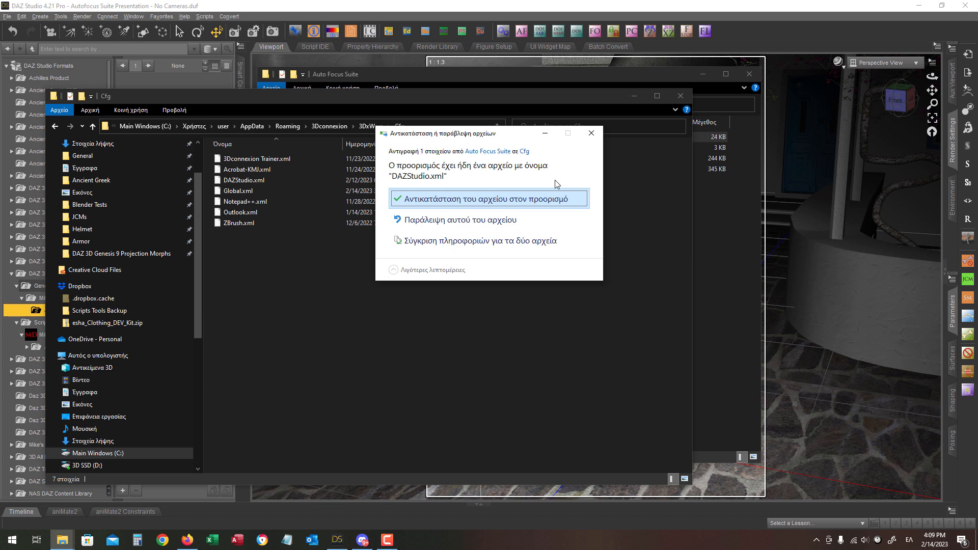
{"action": "left_click", "coordinate": [479, 222]}
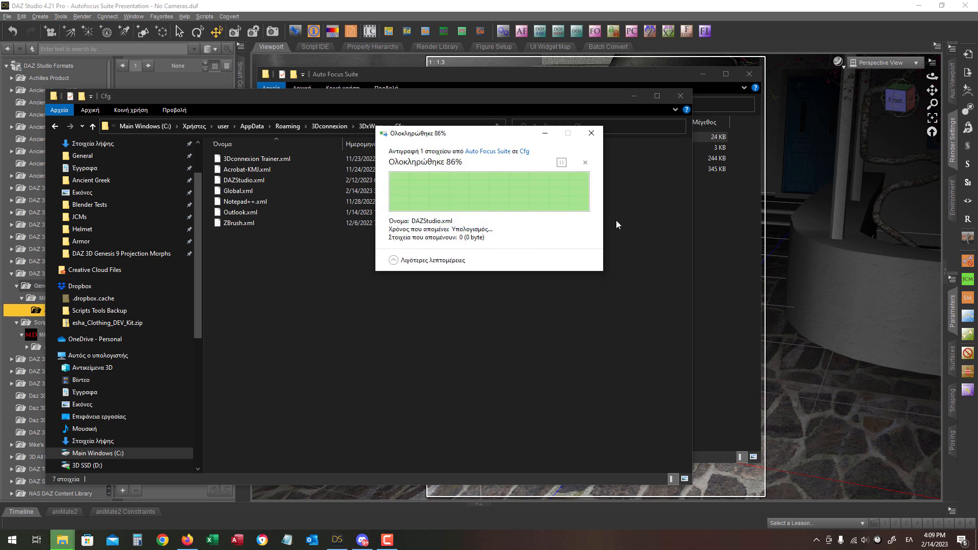
{"action": "left_click", "coordinate": [680, 95]}
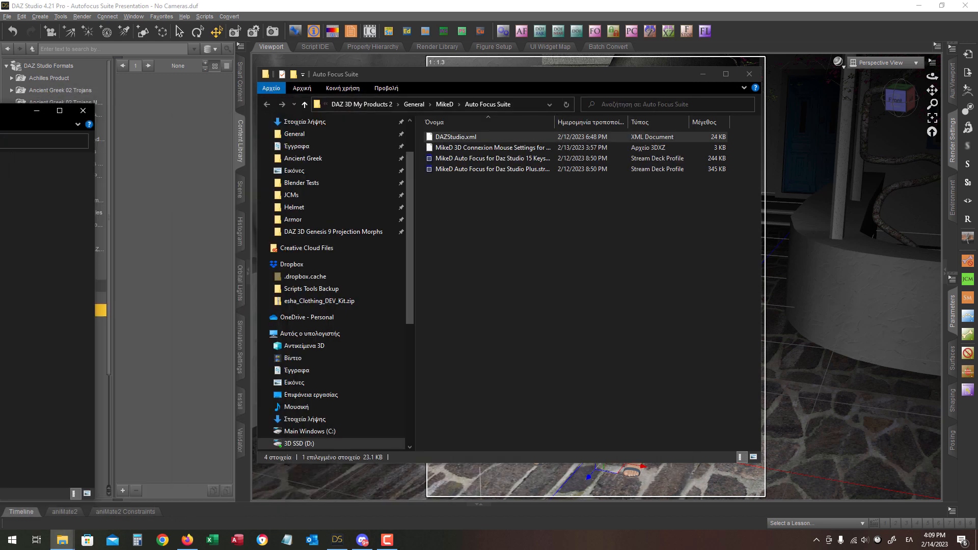
{"action": "left_click", "coordinate": [749, 74]}
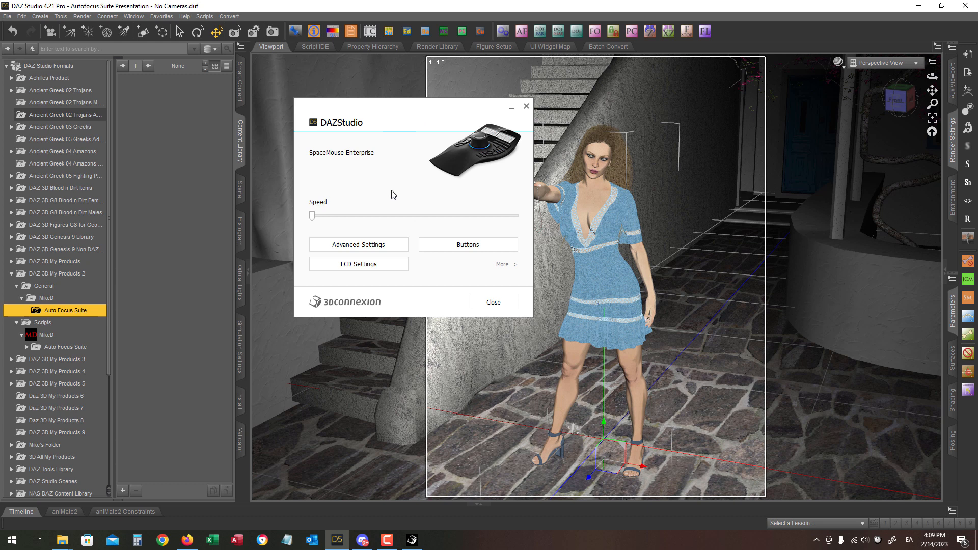
- Try to import MikeD 3D Connexion Mouse Settings for DAZ Studio.3dxz into the SpaceMouse Enterprise settings
{"action": "left_click", "coordinate": [504, 265]}
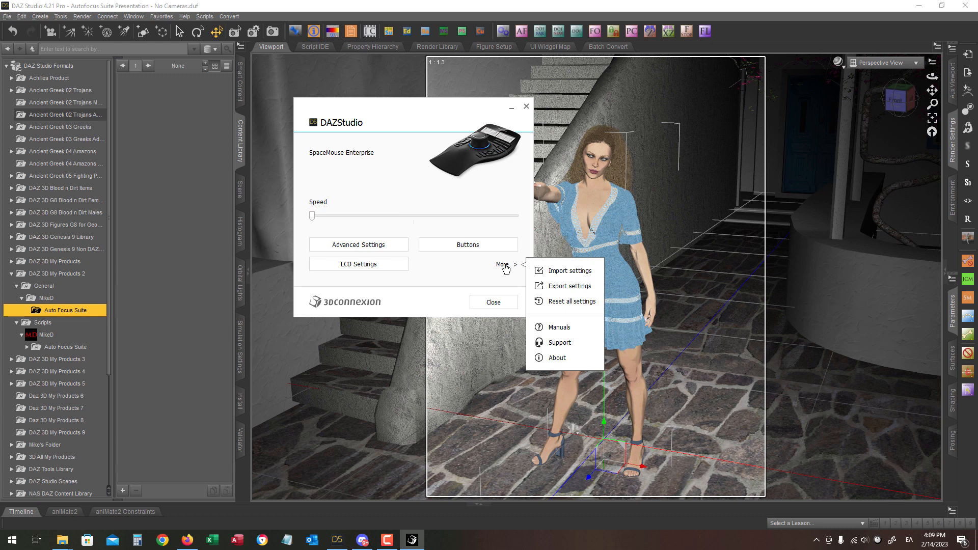
{"action": "left_click", "coordinate": [571, 271]}
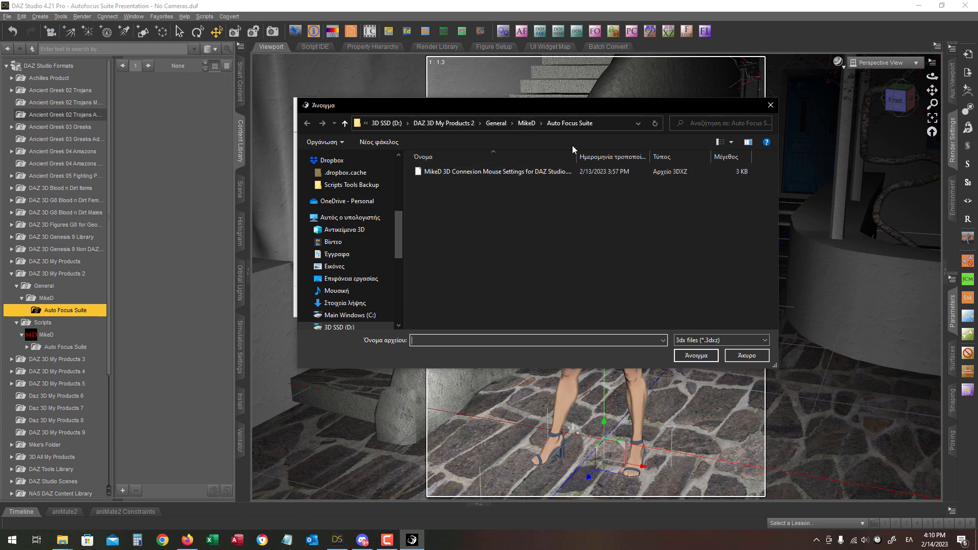
{"action": "left_click", "coordinate": [480, 172]}
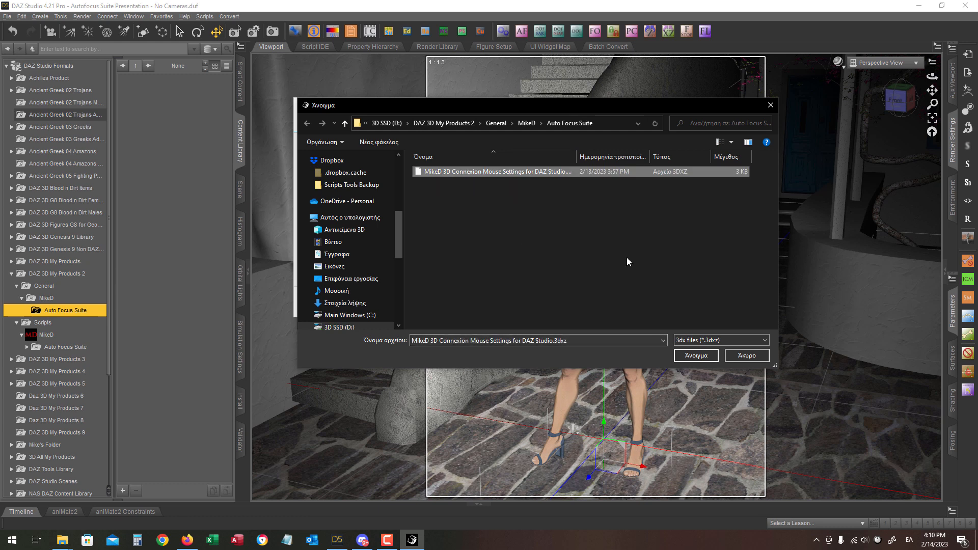
{"action": "left_click", "coordinate": [739, 357]}
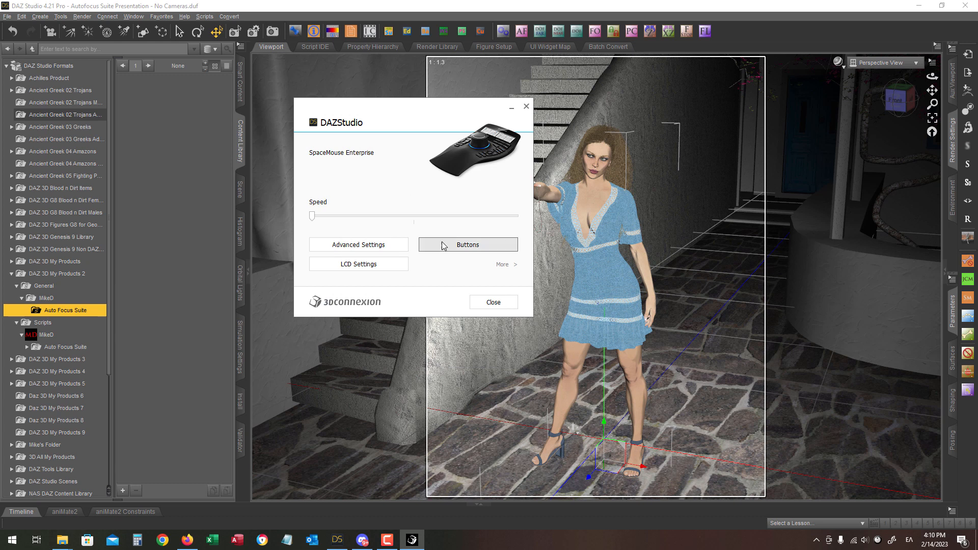
{"action": "left_click", "coordinate": [493, 302]}
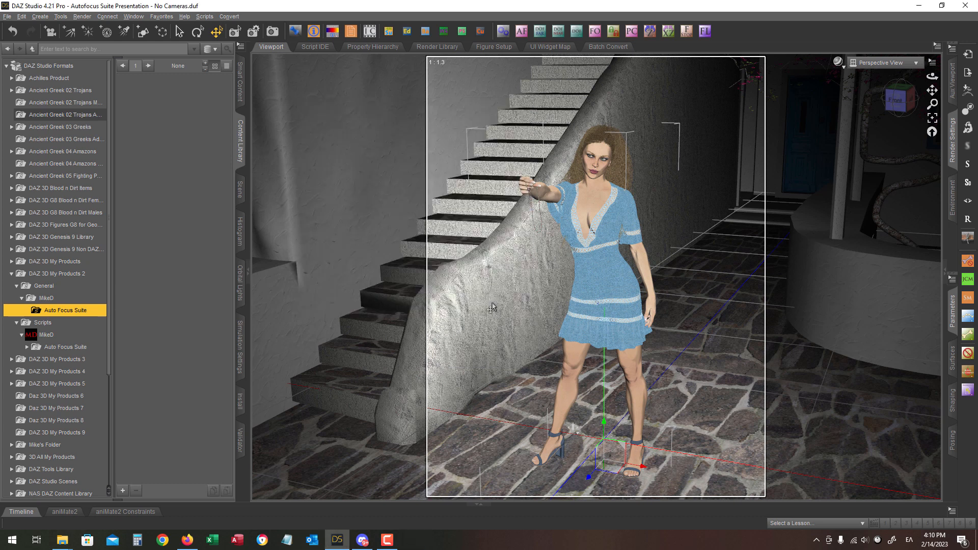
- Show the Auto Focus Suite scripts and check the viewport's view list and the scene's nodes for existing cameras, leaving nothing selected
{"action": "left_click", "coordinate": [65, 347]}
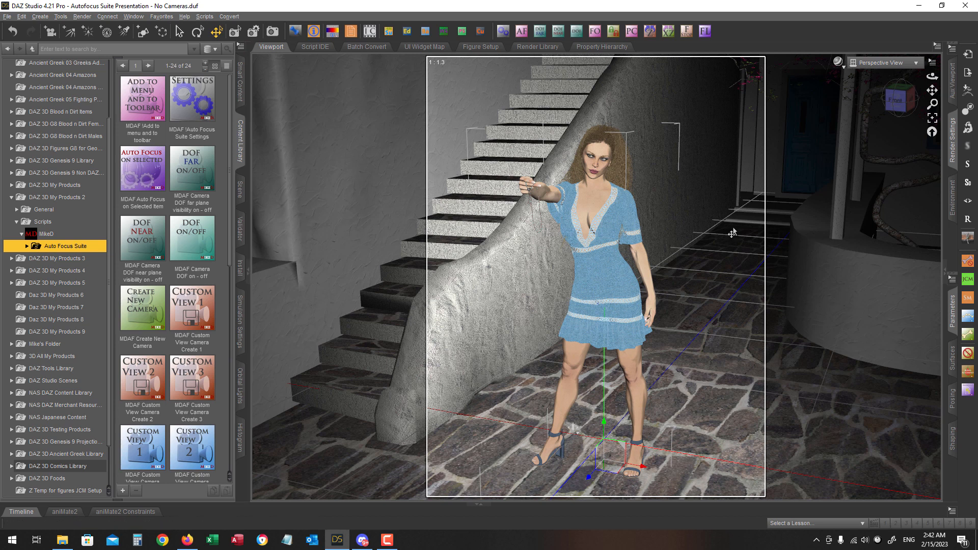
{"action": "left_click", "coordinate": [882, 64]}
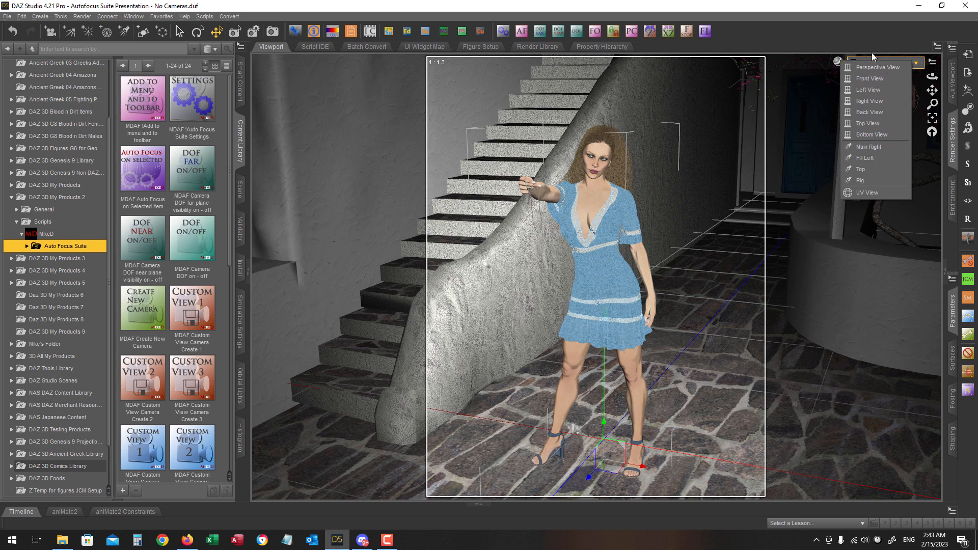
{"action": "left_click", "coordinate": [786, 41]}
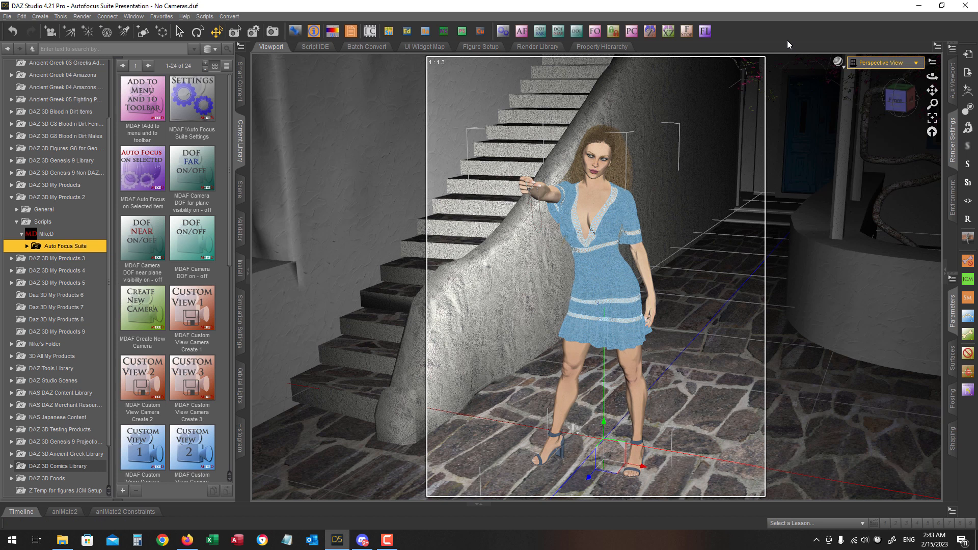
{"action": "left_click", "coordinate": [240, 193]}
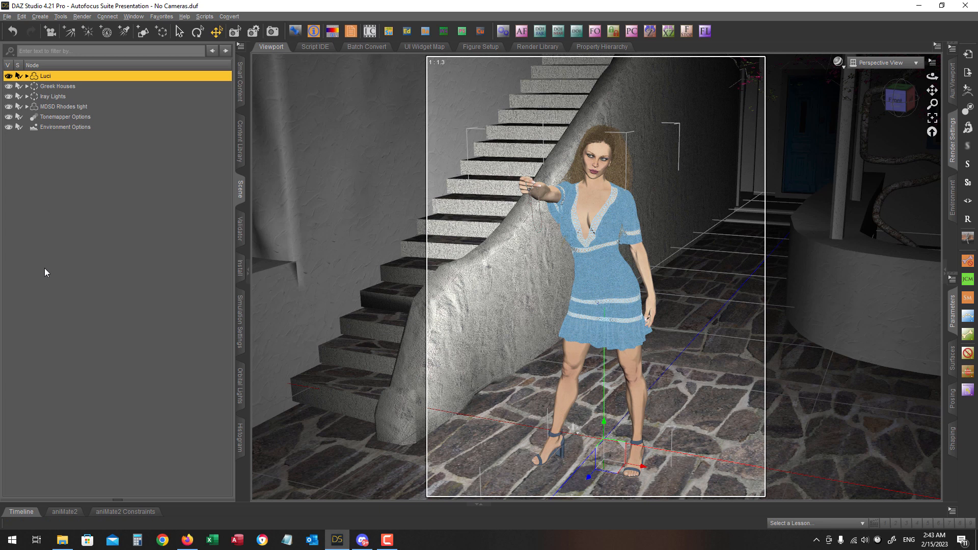
{"action": "left_click", "coordinate": [190, 291]}
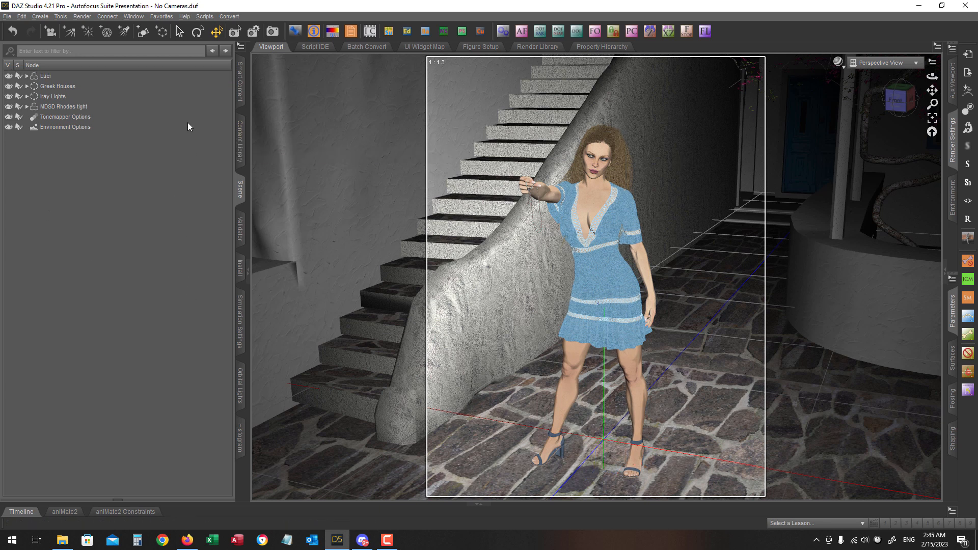
- Set the viewport layout to Side by Side and clear the scene selection
{"action": "left_click", "coordinate": [133, 16]}
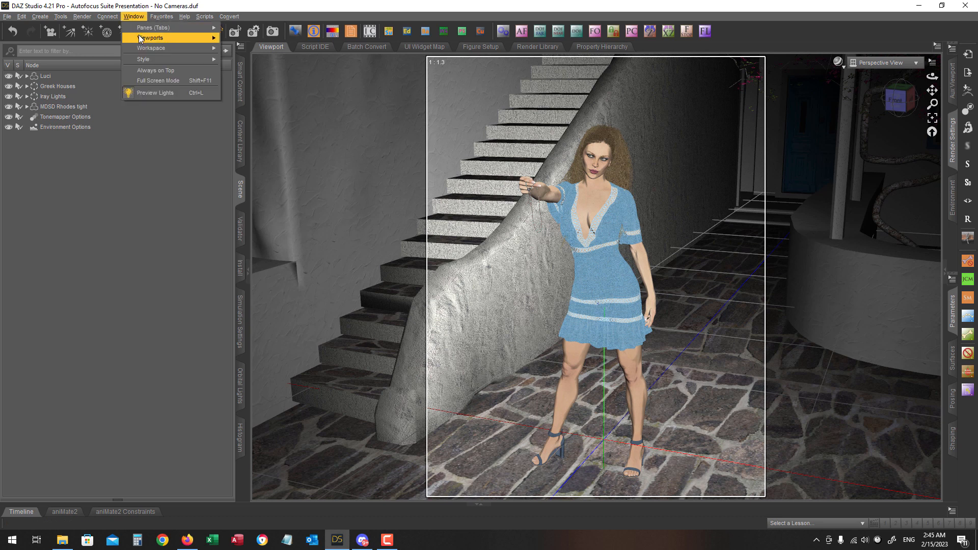
{"action": "mouse_move", "coordinate": [140, 38]}
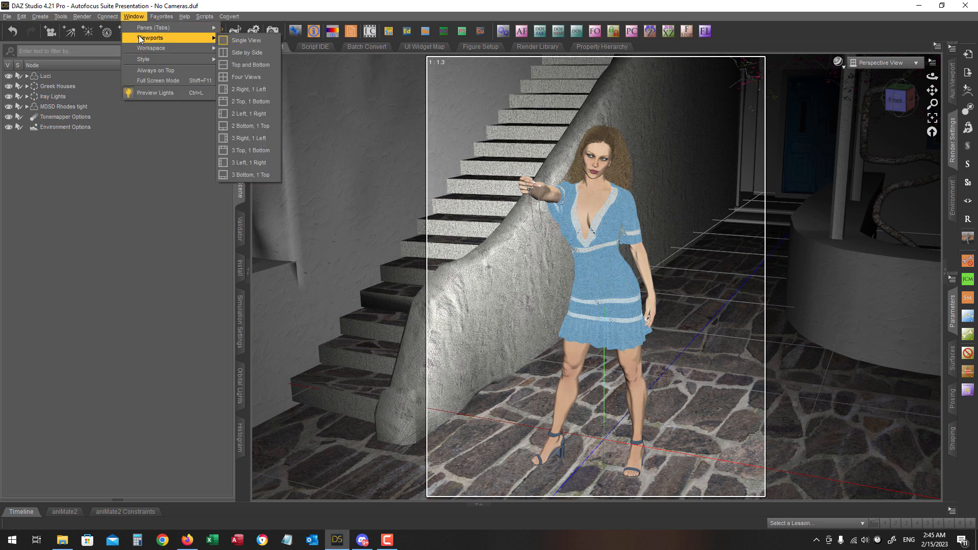
{"action": "left_click", "coordinate": [254, 53]}
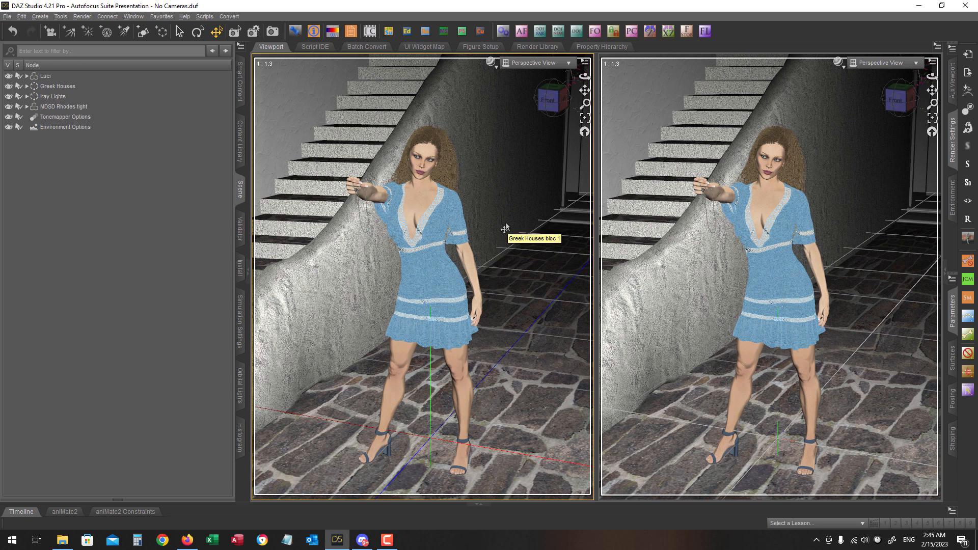
{"action": "left_click", "coordinate": [643, 161]}
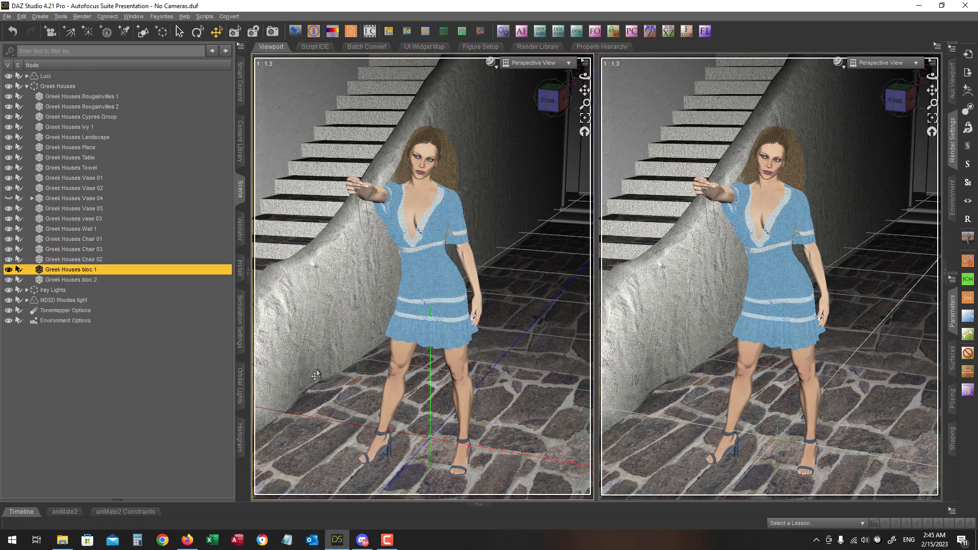
{"action": "left_click", "coordinate": [138, 401]}
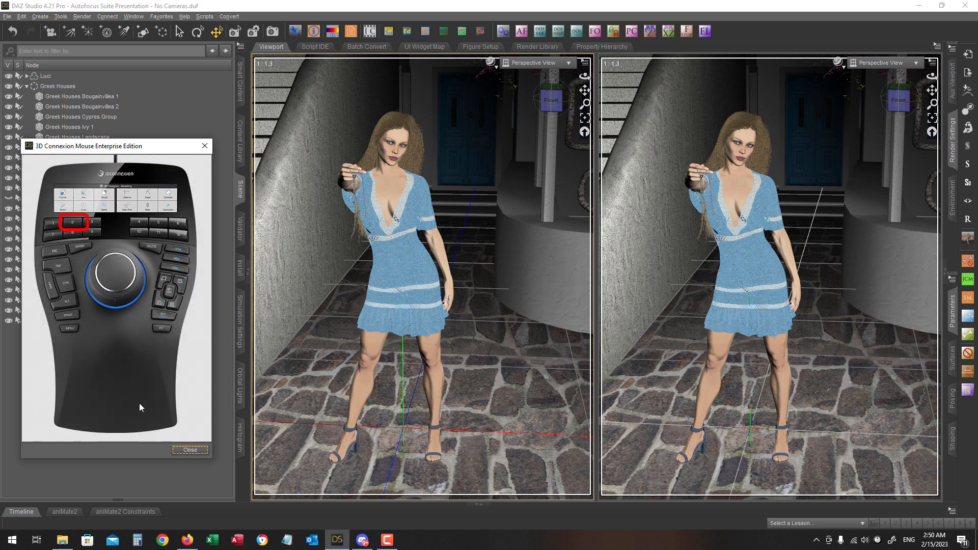
- Dismiss the 3D Connexion mouse reference images and create a 105 mm custom camera
{"action": "key", "text": "Escape"}
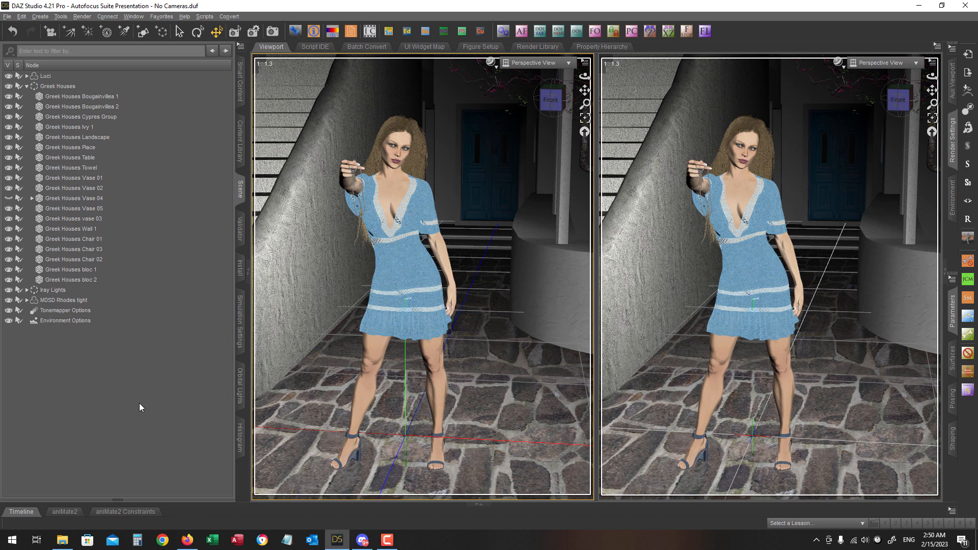
{"action": "key", "text": "F1"}
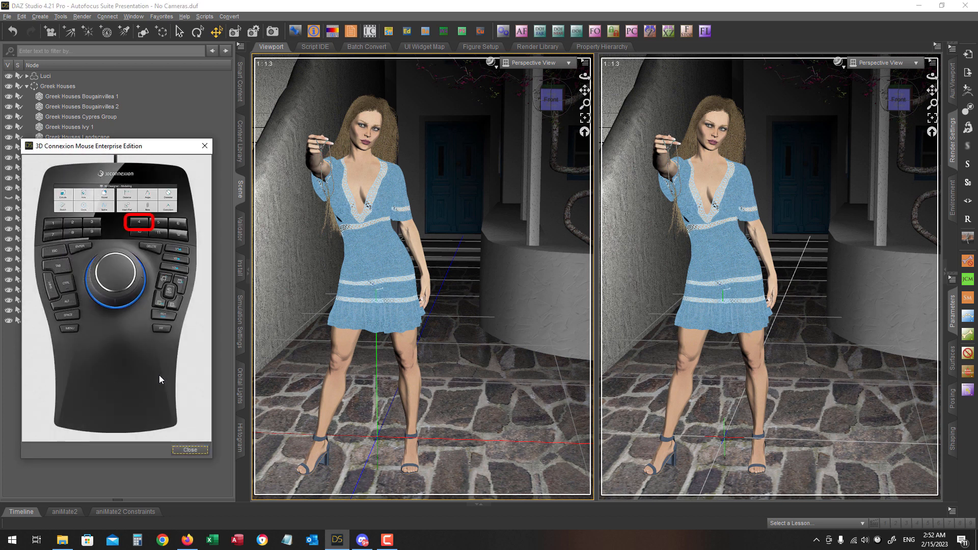
{"action": "key", "text": "Escape"}
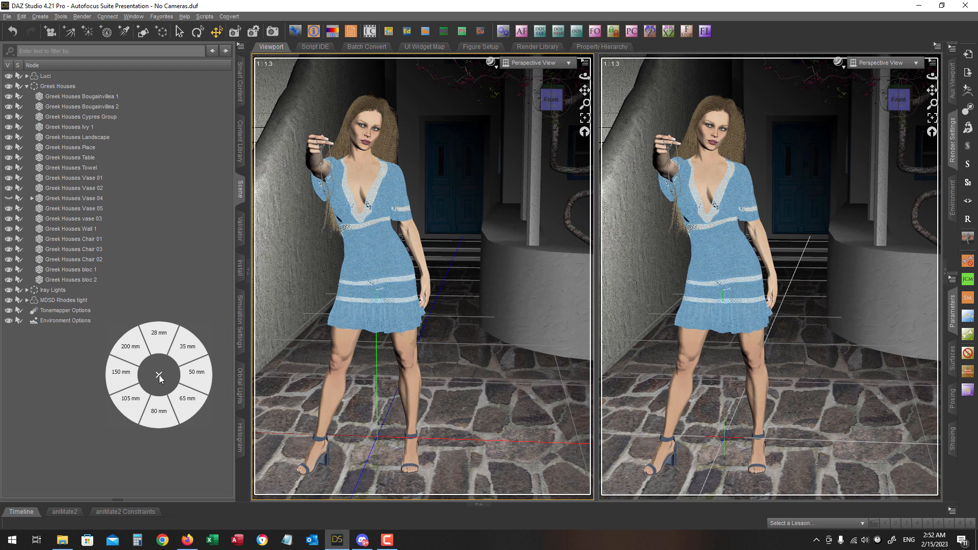
{"action": "left_click", "coordinate": [129, 408]}
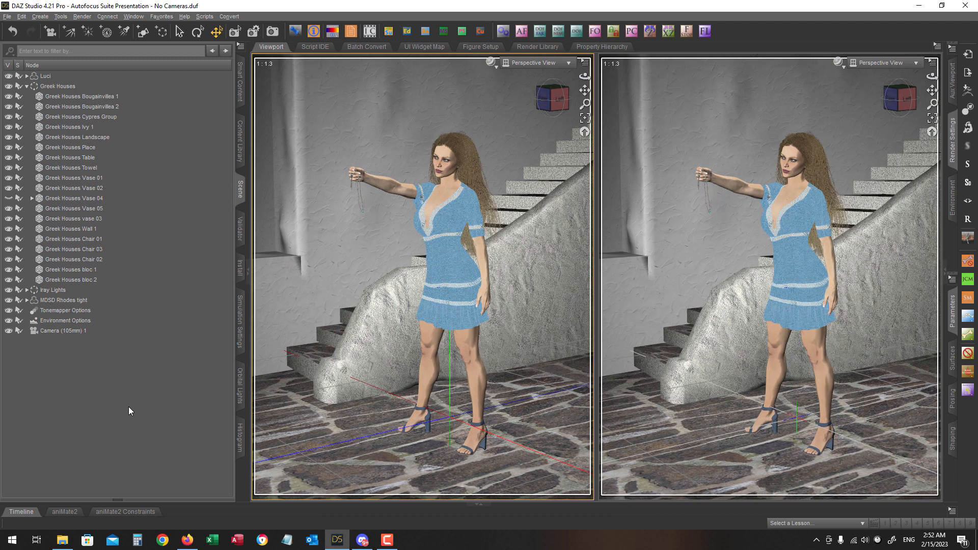
- Create an 80 mm custom camera and store the current perspective as Custom View 1
{"action": "right_click", "coordinate": [128, 406]}
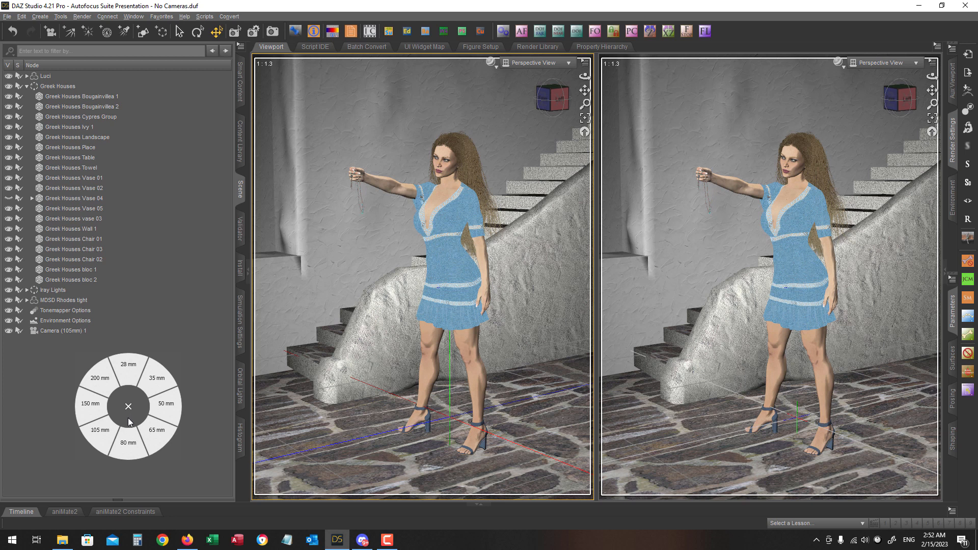
{"action": "left_click", "coordinate": [128, 447]}
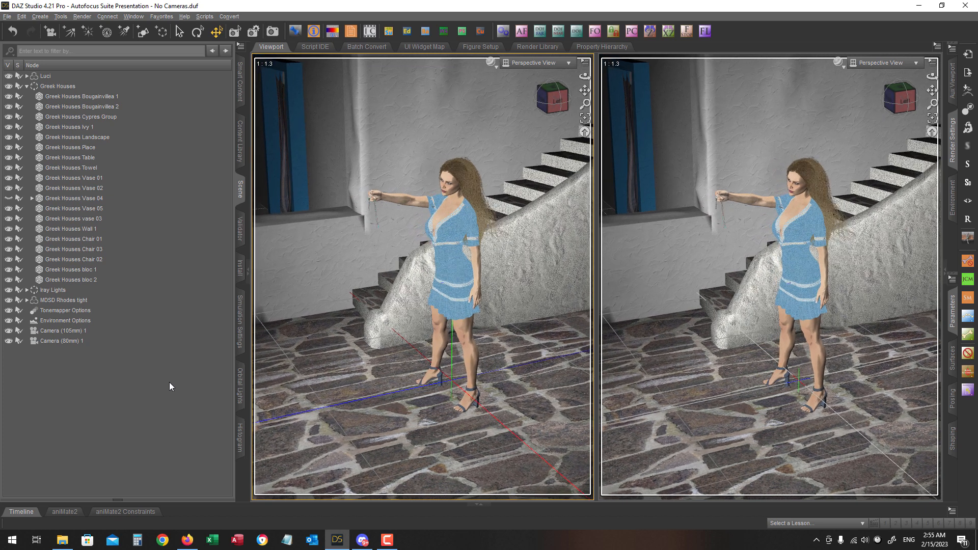
{"action": "key", "text": "F1"}
{"action": "key", "text": "ctrl+1"}
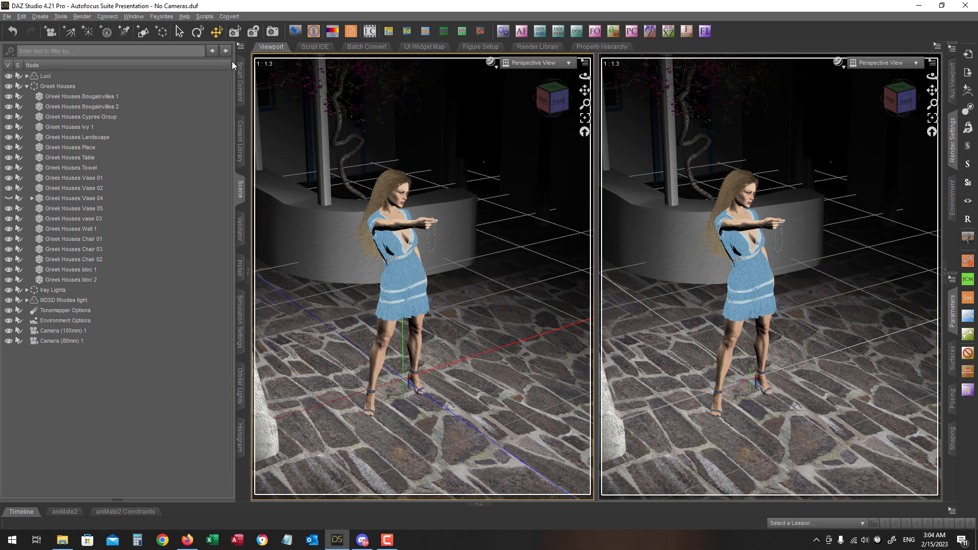
{"action": "left_click", "coordinate": [240, 46]}
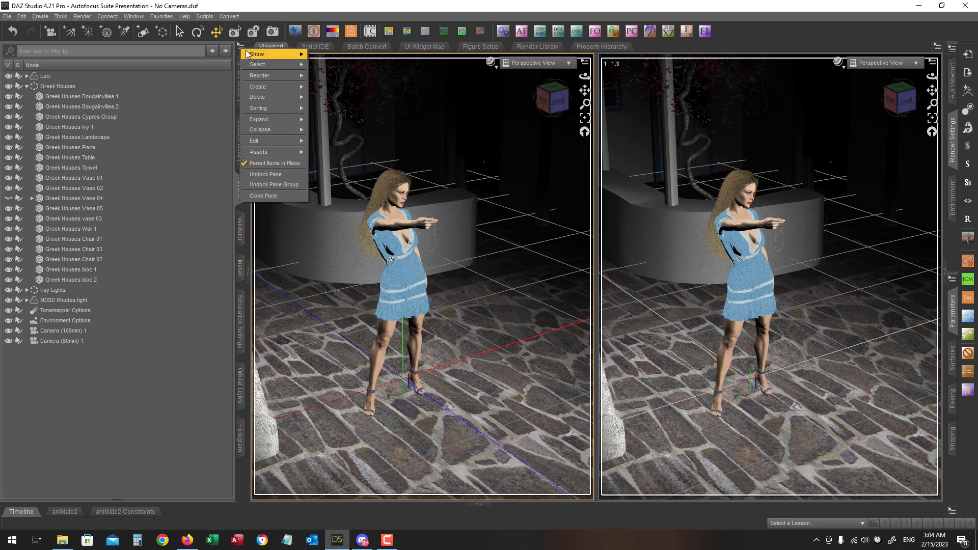
{"action": "mouse_move", "coordinate": [263, 53]}
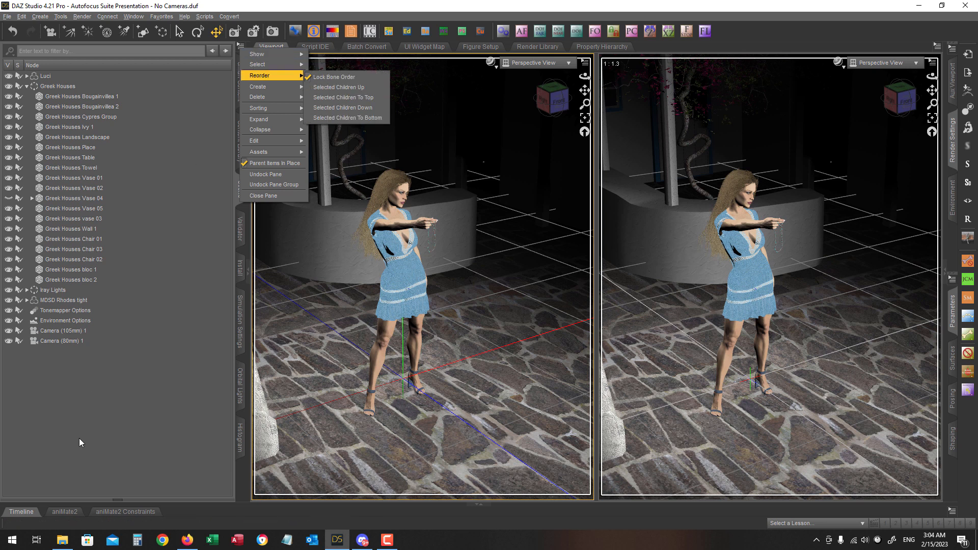
{"action": "left_click", "coordinate": [82, 406]}
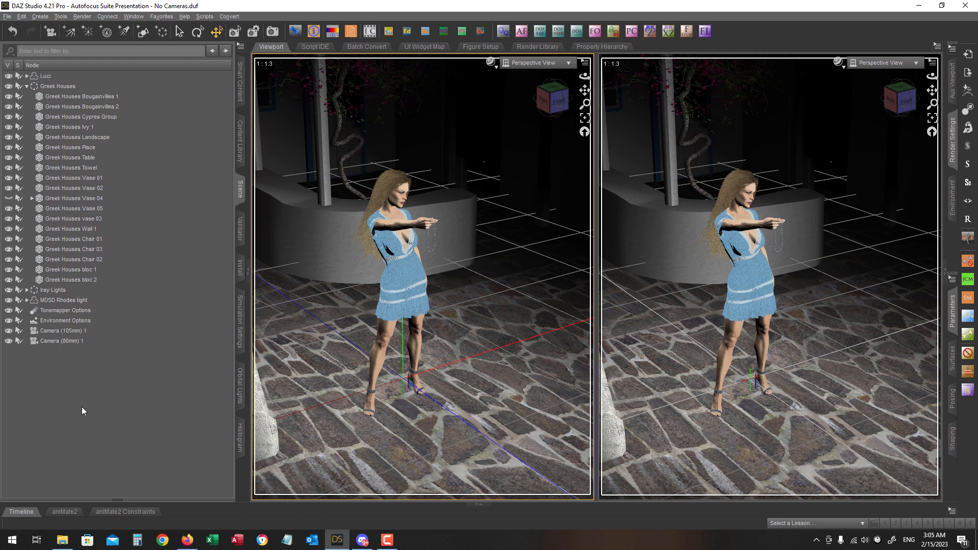
- Recall Custom View 1 in the active viewport, return it to Perspective View and check the 3D Connexion mouse reference image
{"action": "key", "text": "ctrl+1"}
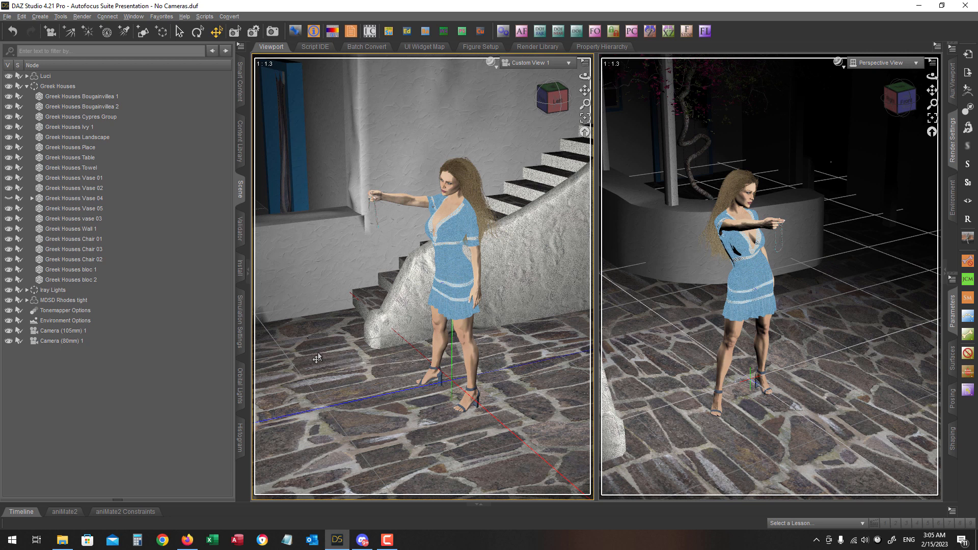
{"action": "key", "text": "ctrl+p"}
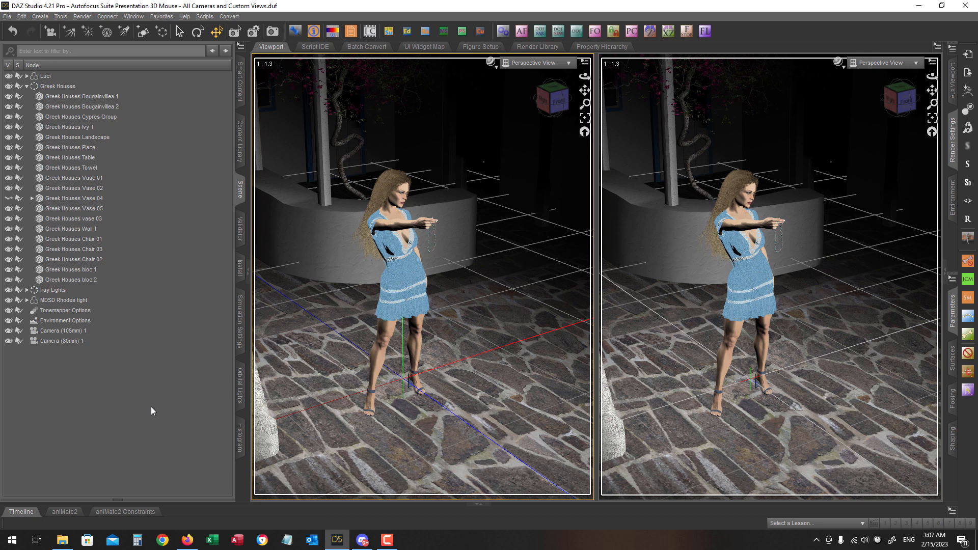
{"action": "key", "text": "F1"}
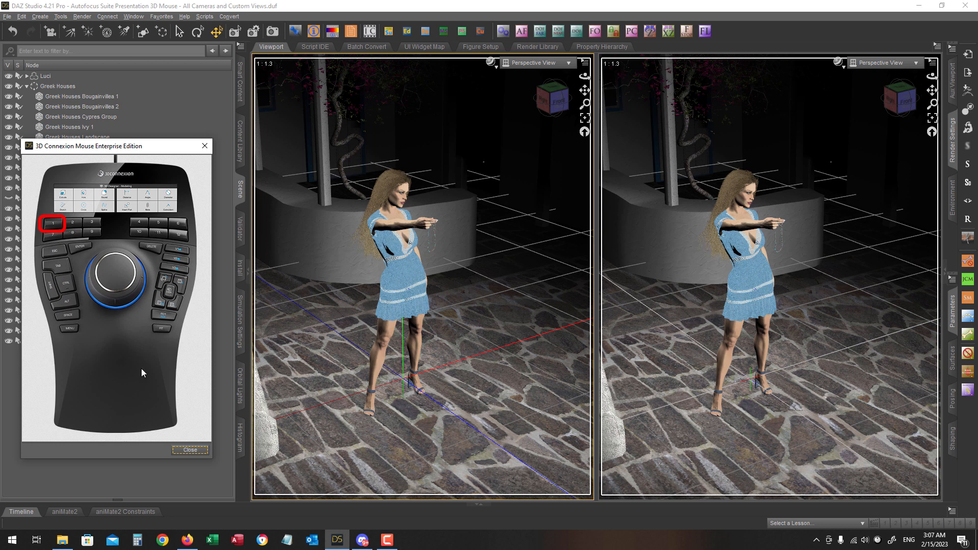
{"action": "key", "text": "Escape"}
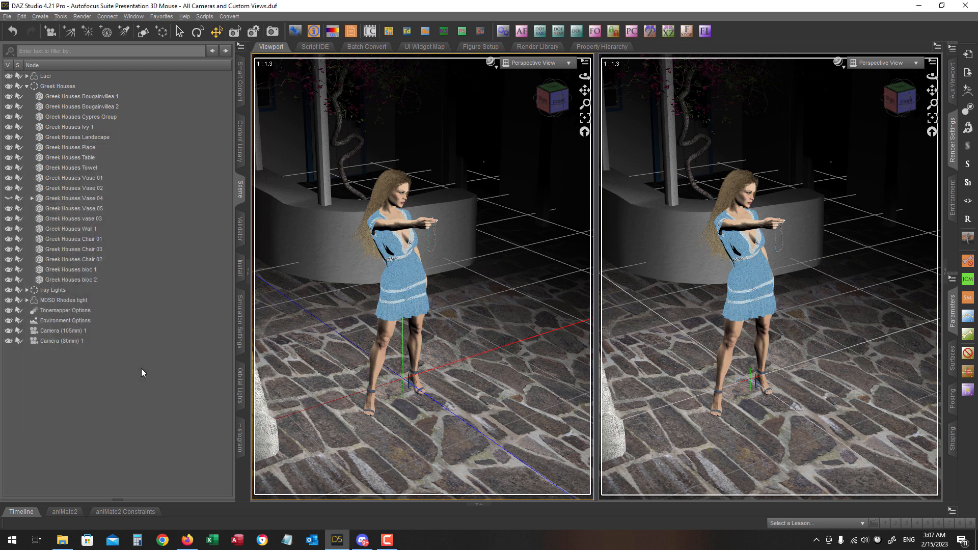
- Hide the Scene pane to enlarge both viewports and check the available window display options
{"action": "key", "text": "F7"}
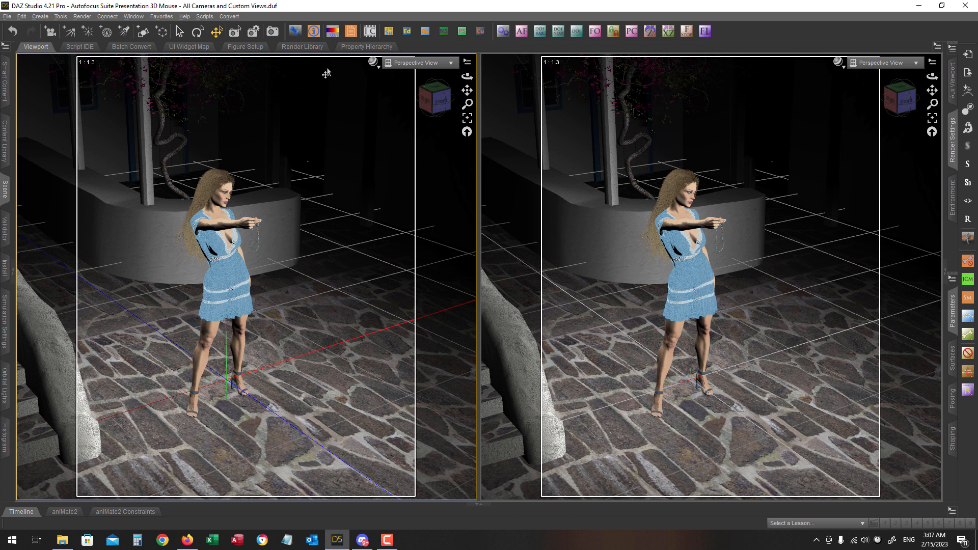
{"action": "left_click", "coordinate": [132, 17]}
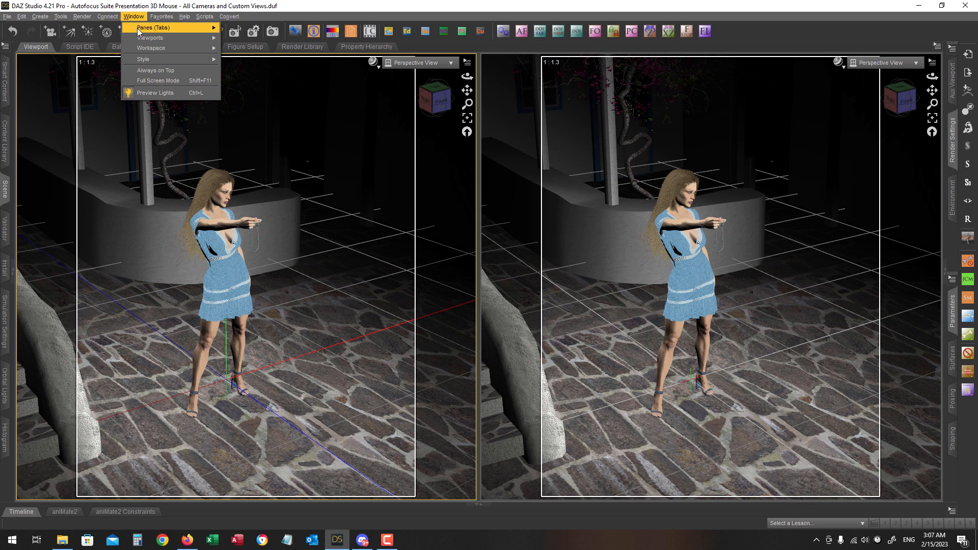
{"action": "mouse_move", "coordinate": [136, 29]}
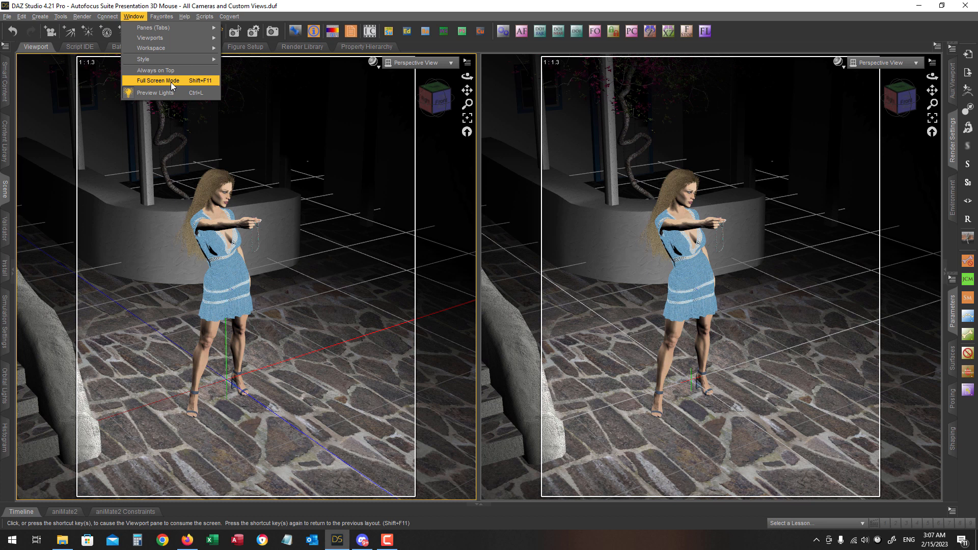
{"action": "left_click", "coordinate": [747, 33]}
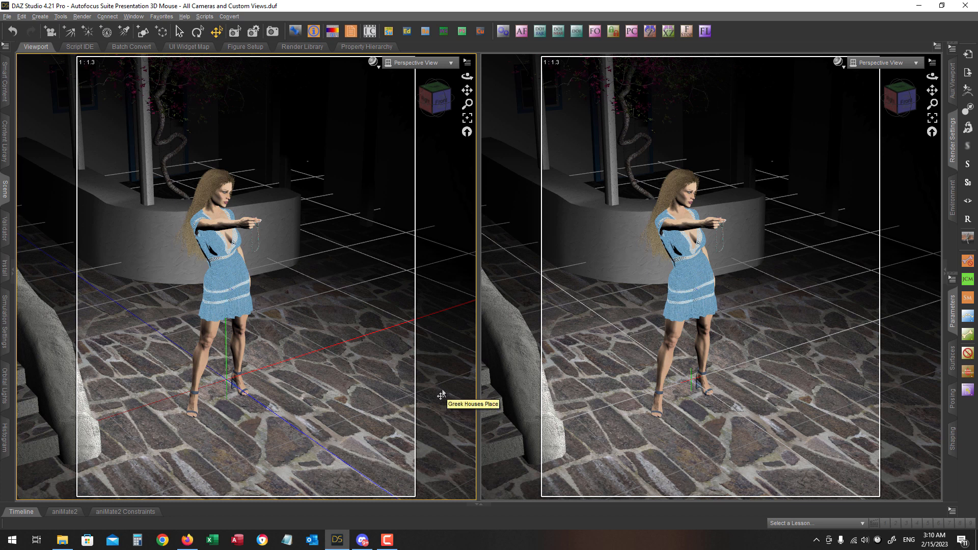
- Cycle the active viewport through Camera (105mm) 1 and Camera (80mm) 1, and return to Perspective View
{"action": "key", "text": "7"}
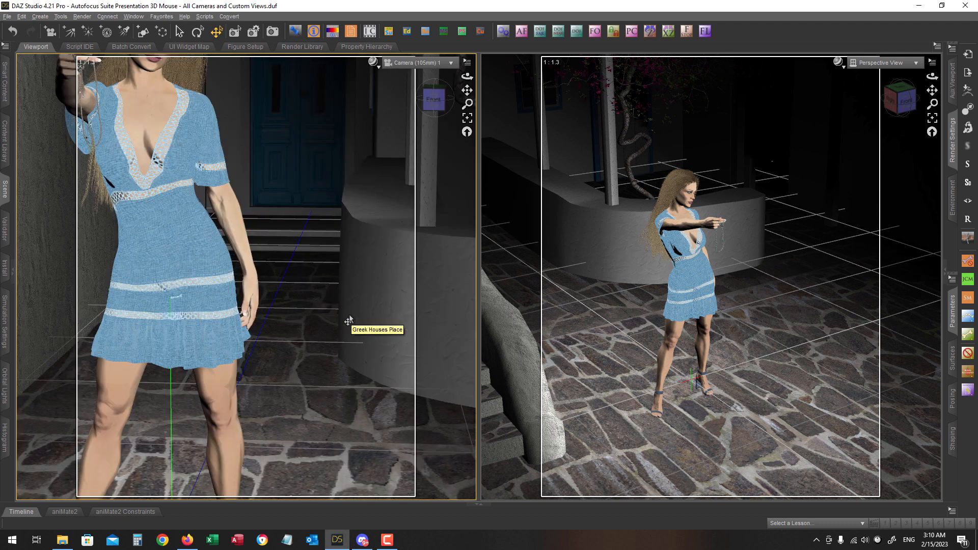
{"action": "key", "text": "7"}
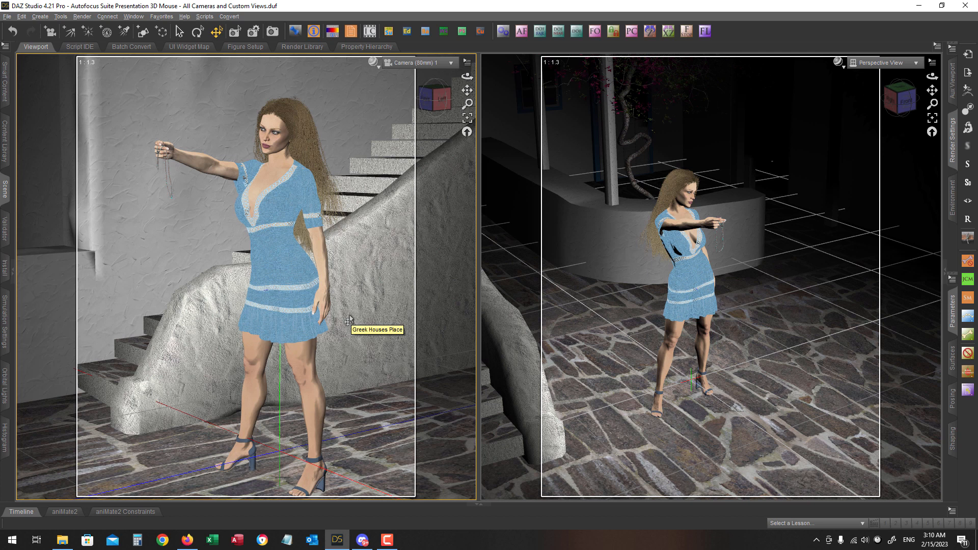
{"action": "key", "text": "ctrl+p"}
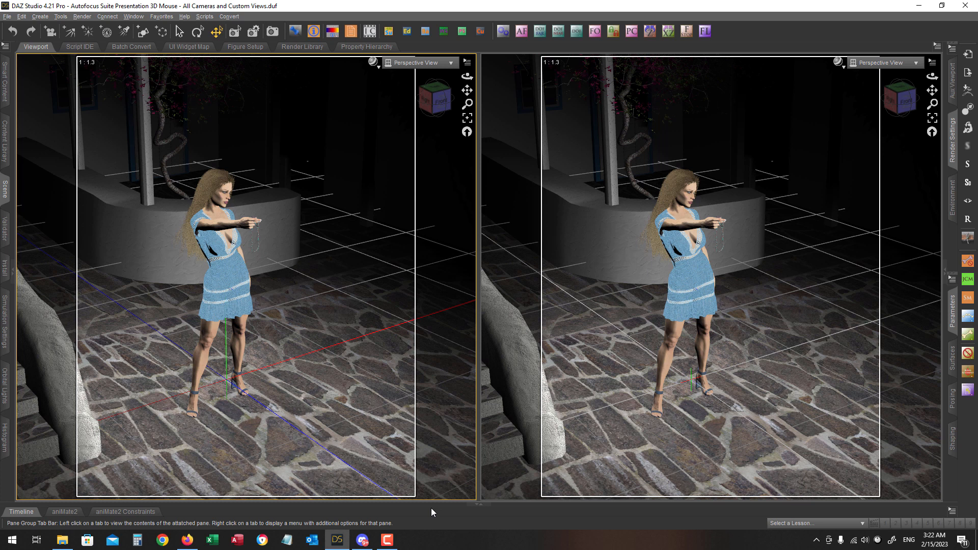
- Set the focal length of Camera (105mm) 1 to 120.90 mm
{"action": "key", "text": "ctrl+Page_Down"}
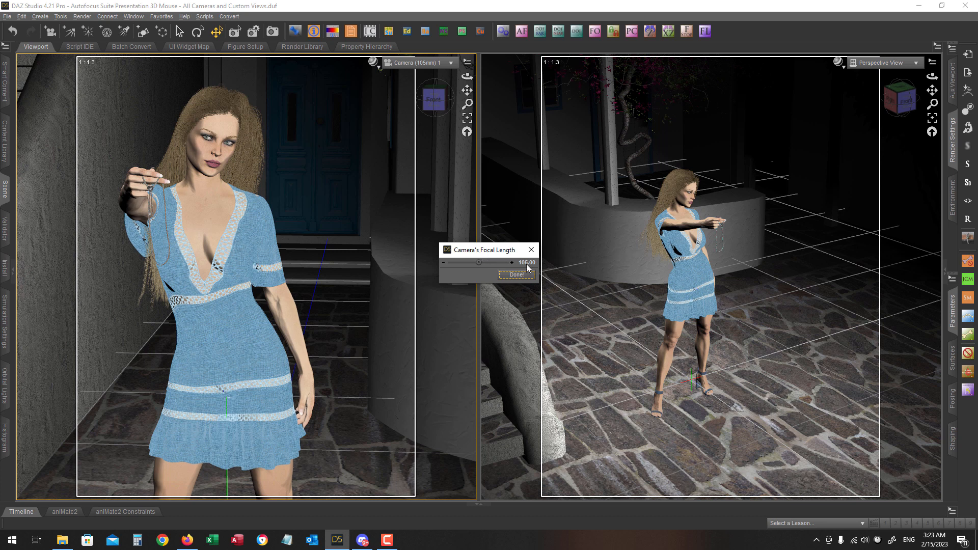
{"action": "left_click_drag", "start_coordinate": [479, 261], "coordinate": [487, 262]}
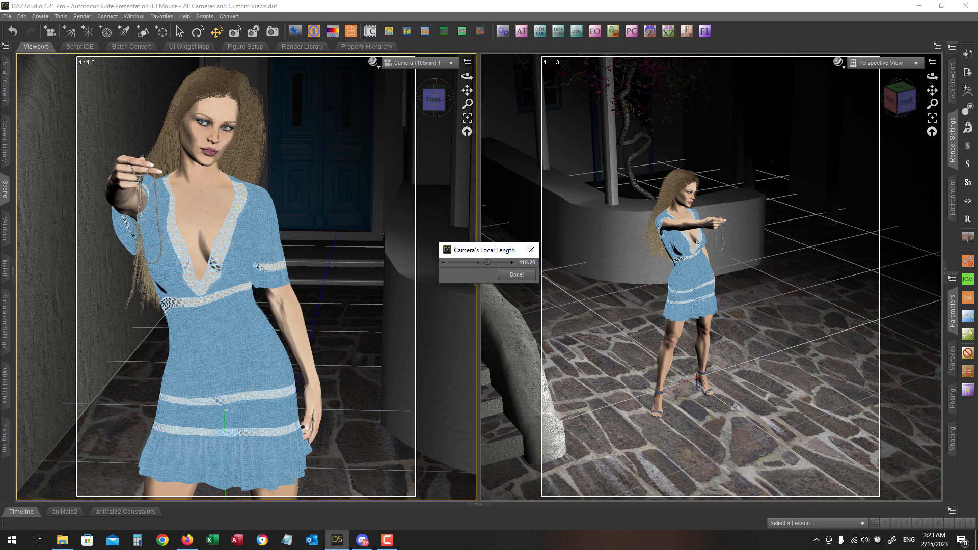
{"action": "left_click_drag", "start_coordinate": [488, 262], "coordinate": [488, 263]}
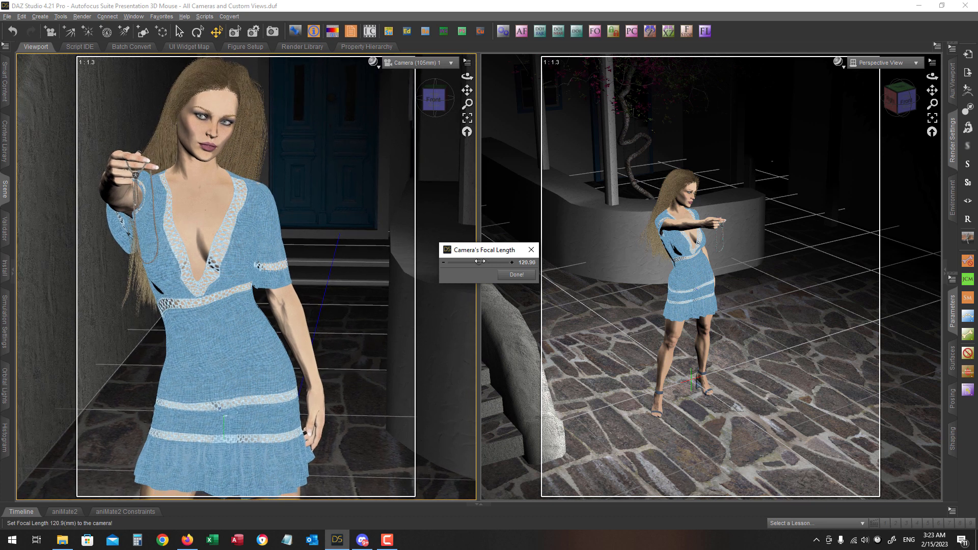
{"action": "left_click", "coordinate": [518, 276]}
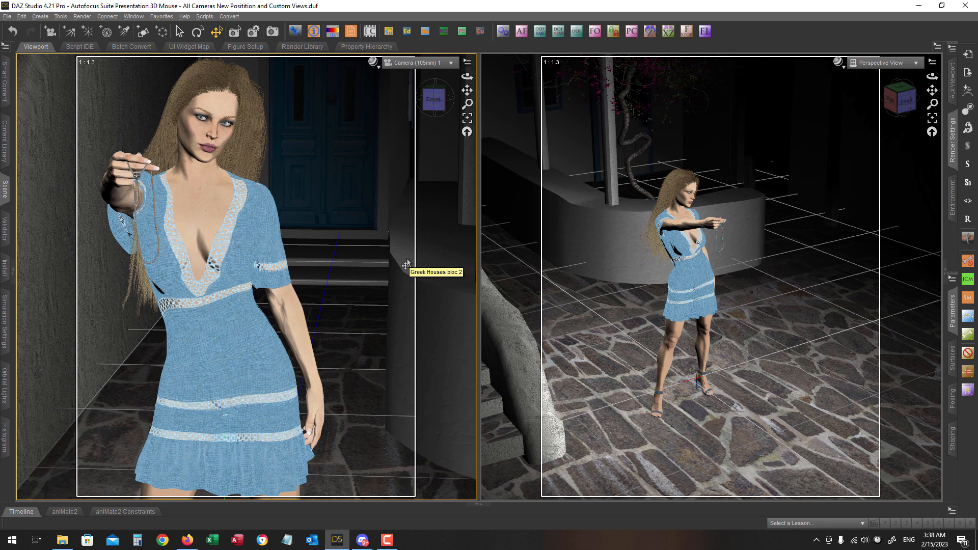
{"action": "key", "text": "5"}
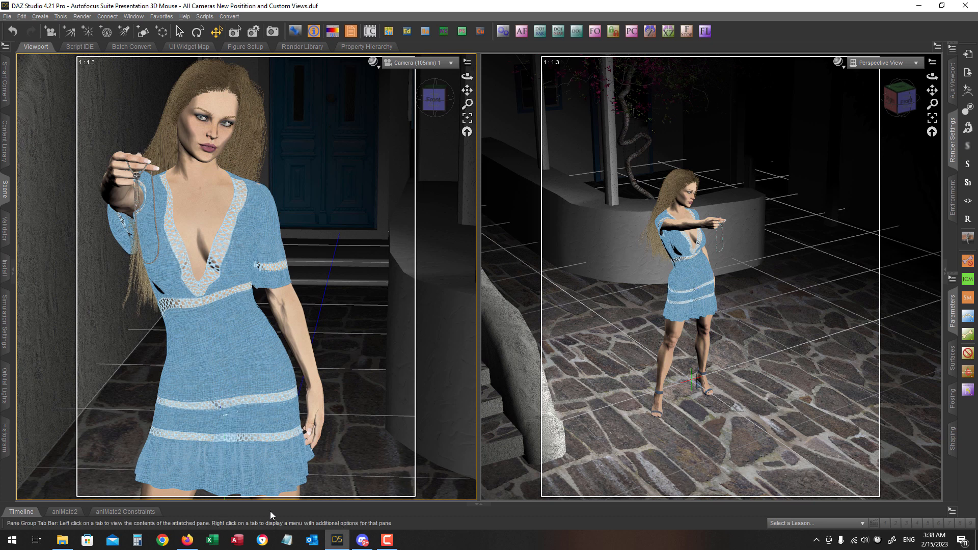
{"action": "key", "text": "d"}
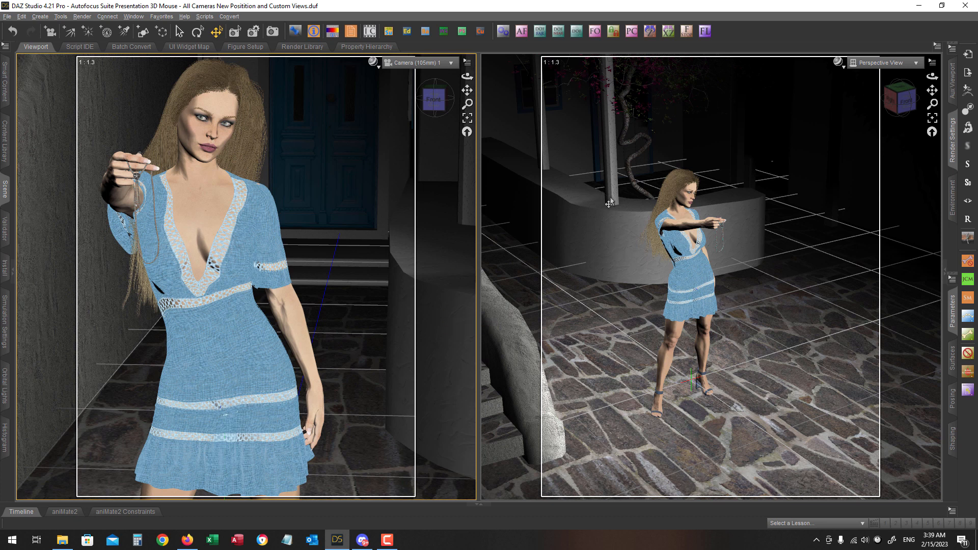
- Show Custom View 1 in the Perspective View viewport beside the camera view and select Camera (105mm) 1 in the scene
{"action": "left_click", "coordinate": [569, 279]}
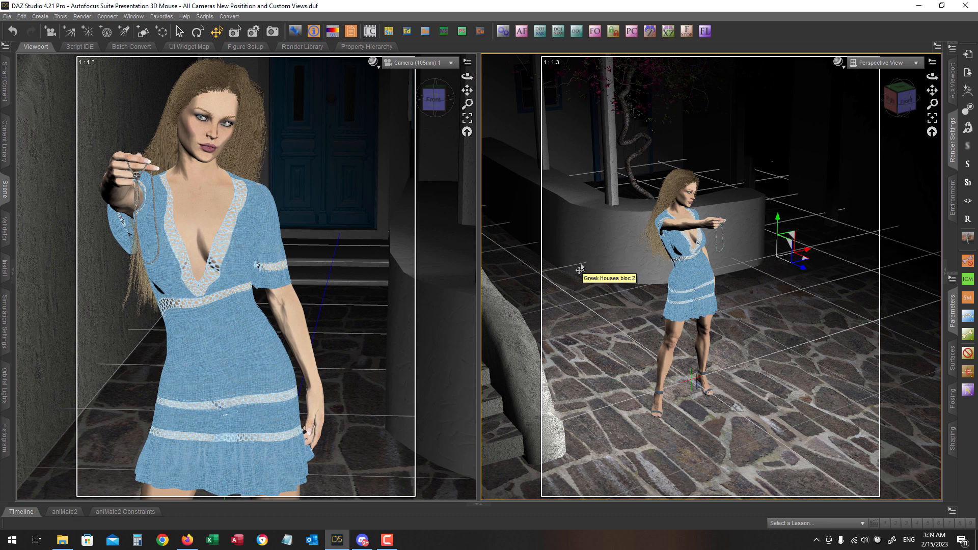
{"action": "key", "text": "1"}
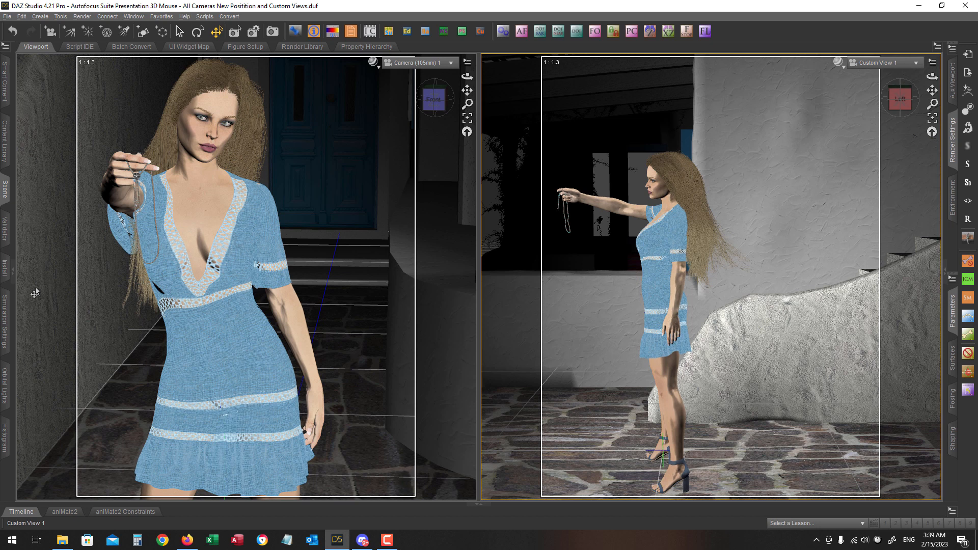
{"action": "left_click", "coordinate": [13, 277]}
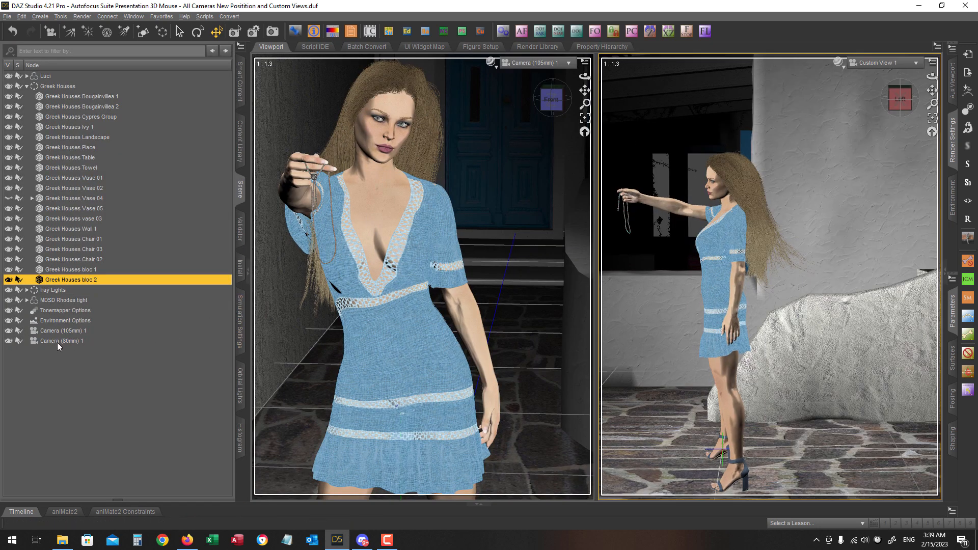
{"action": "left_click", "coordinate": [57, 331]}
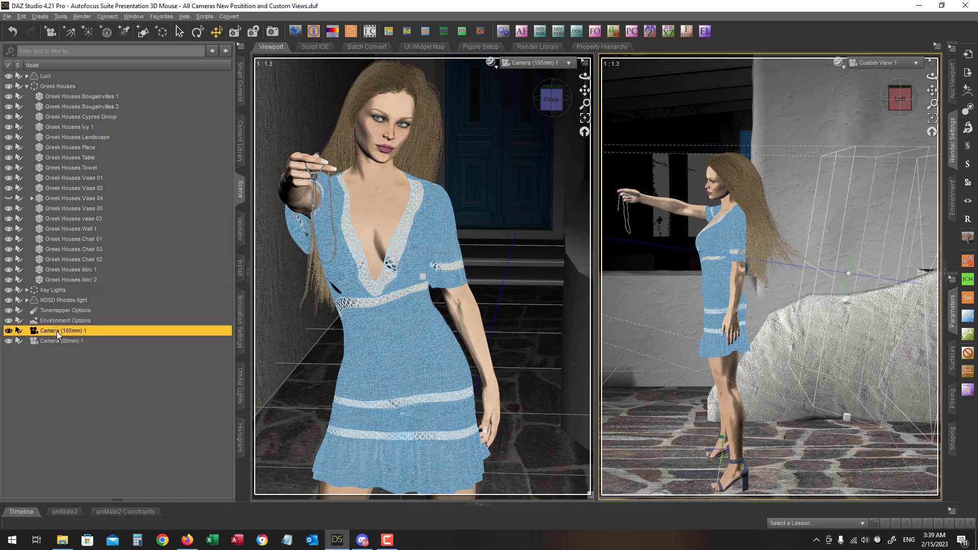
{"action": "key", "text": "F11"}
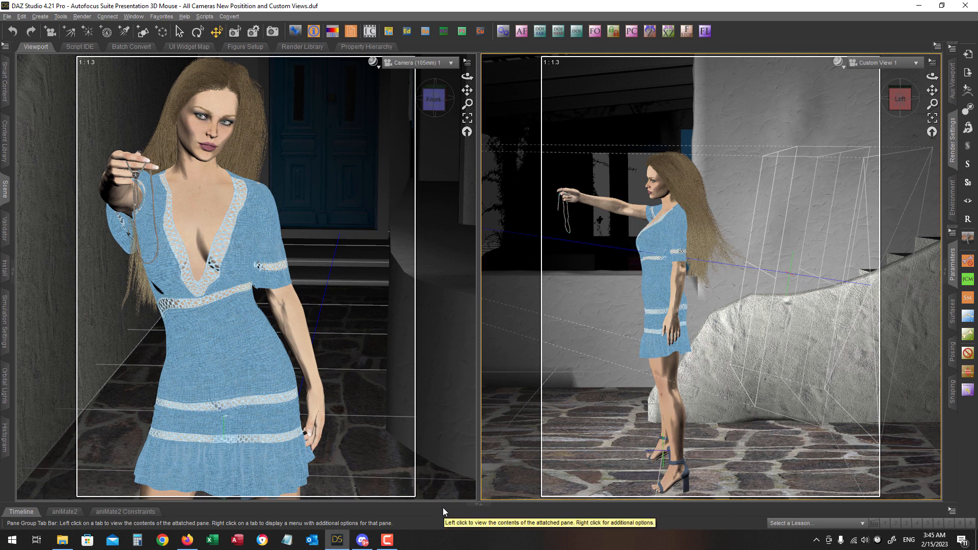
- Examine the camera parameters of Camera (105mm) 1 and try adjusting its Focal Distance
{"action": "left_click", "coordinate": [947, 276]}
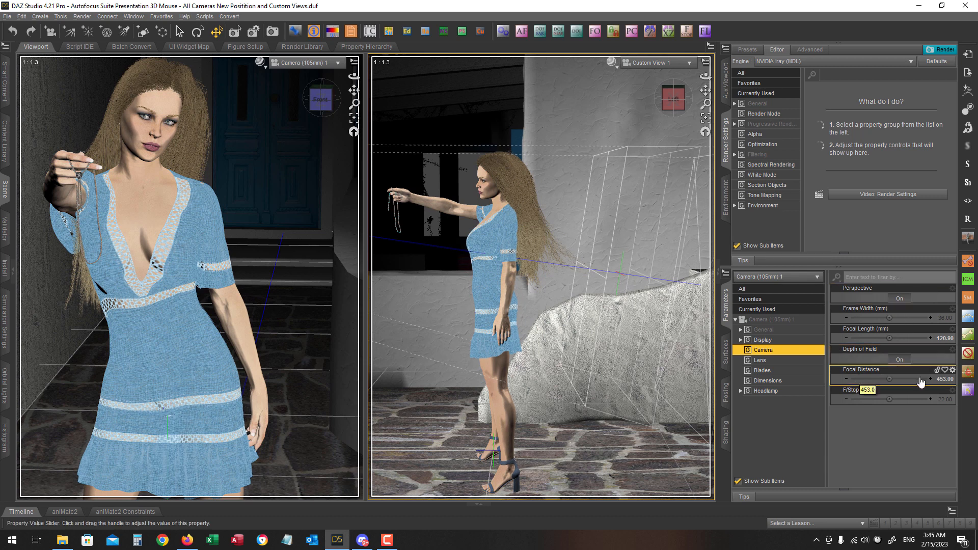
{"action": "mouse_move", "coordinate": [897, 387]}
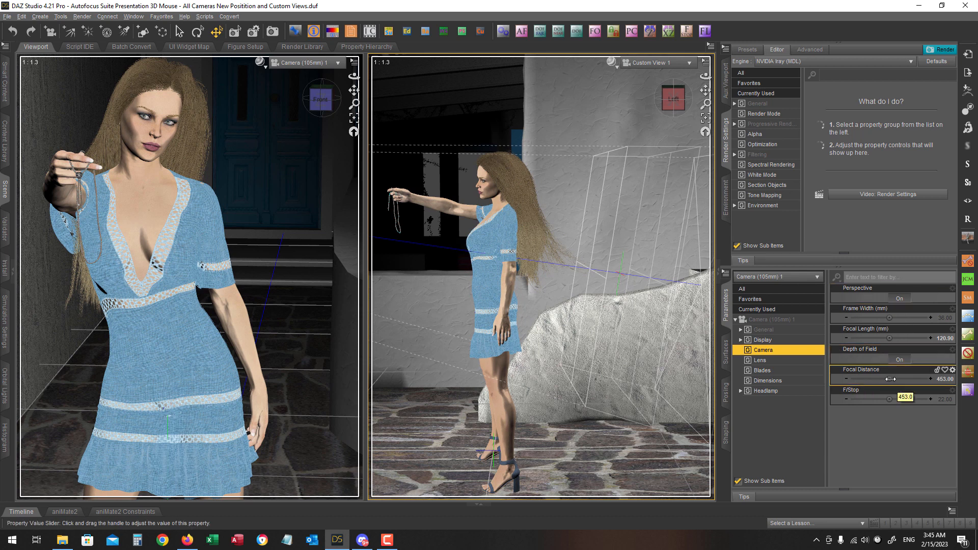
{"action": "mouse_move", "coordinate": [889, 379]}
{"action": "left_mouse_down"}
{"action": "mouse_move", "coordinate": [876, 379]}
{"action": "mouse_move", "coordinate": [895, 381]}
{"action": "left_mouse_up"}
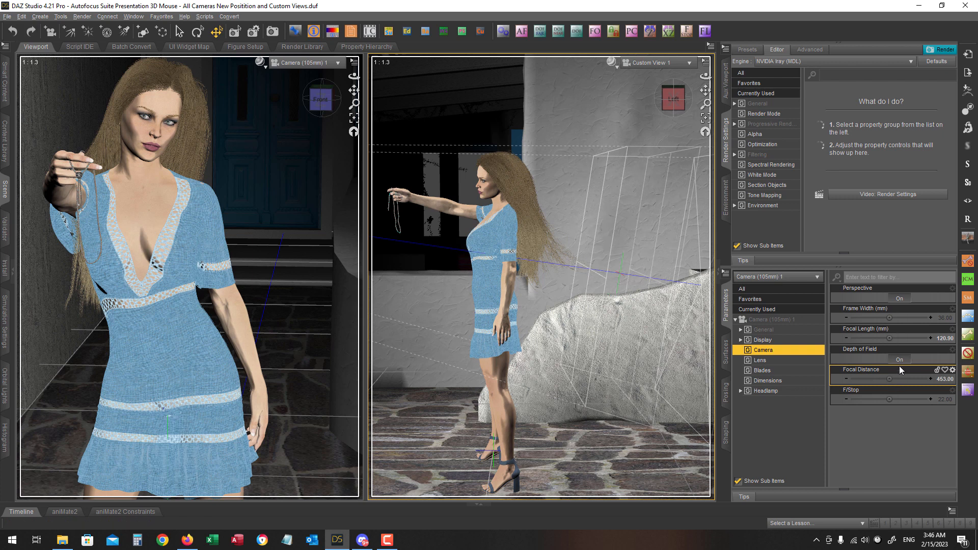
{"action": "left_click", "coordinate": [720, 272]}
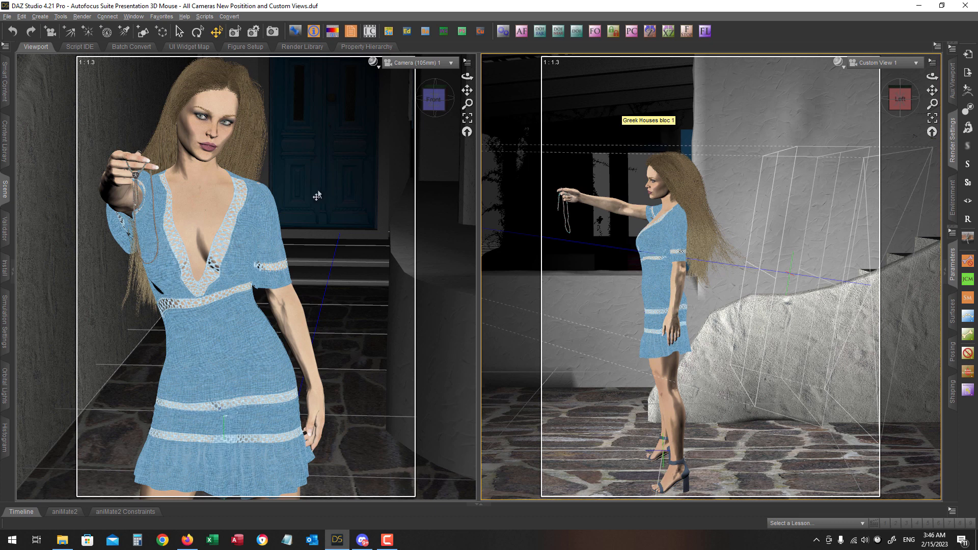
- Select Luci's head in the Camera (105mm) 1 view and focus the camera on Luci's eyes instead
{"action": "left_click", "coordinate": [349, 196]}
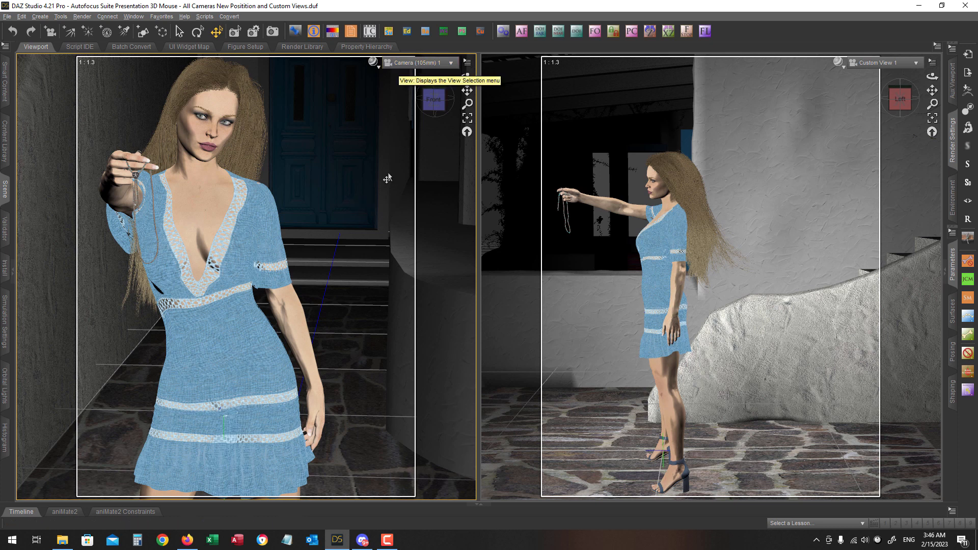
{"action": "left_click", "coordinate": [219, 107]}
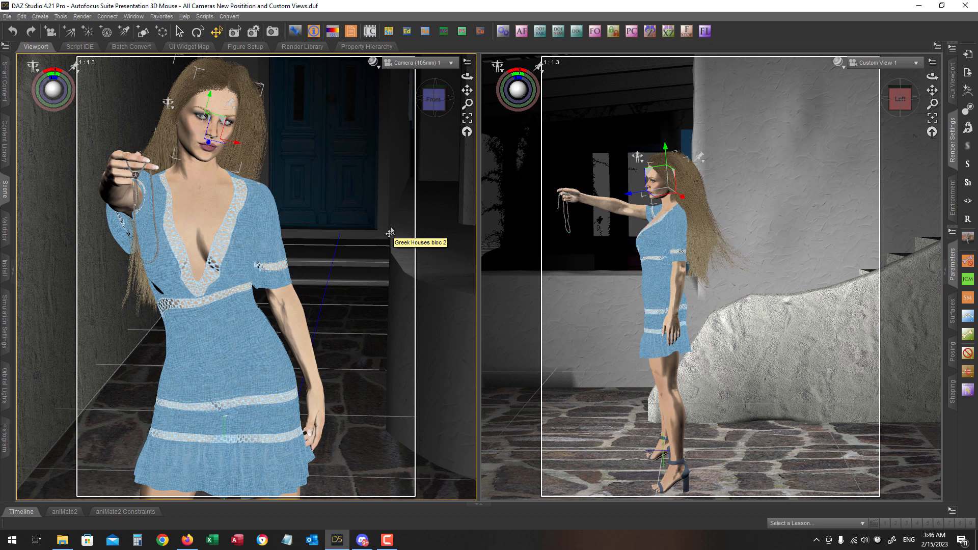
{"action": "key", "text": "3"}
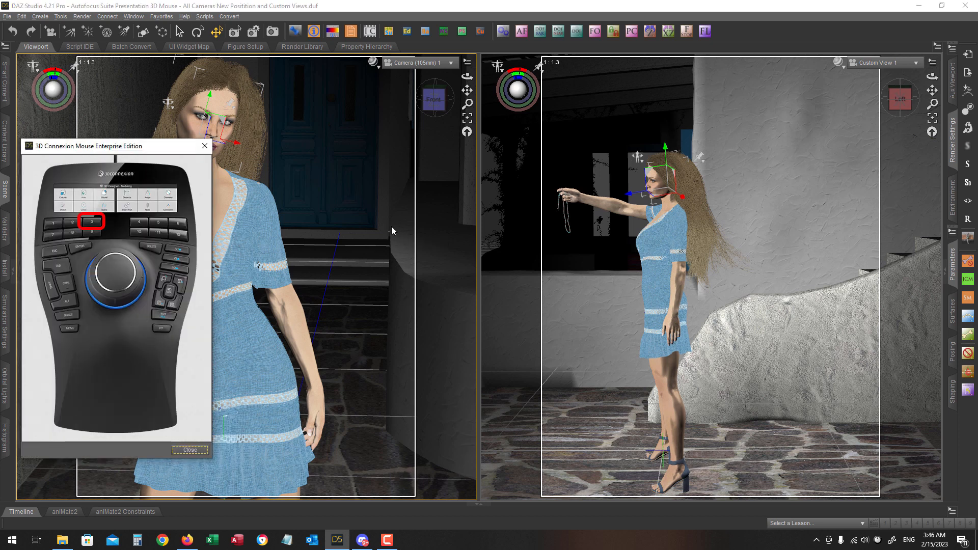
{"action": "key", "text": "Escape"}
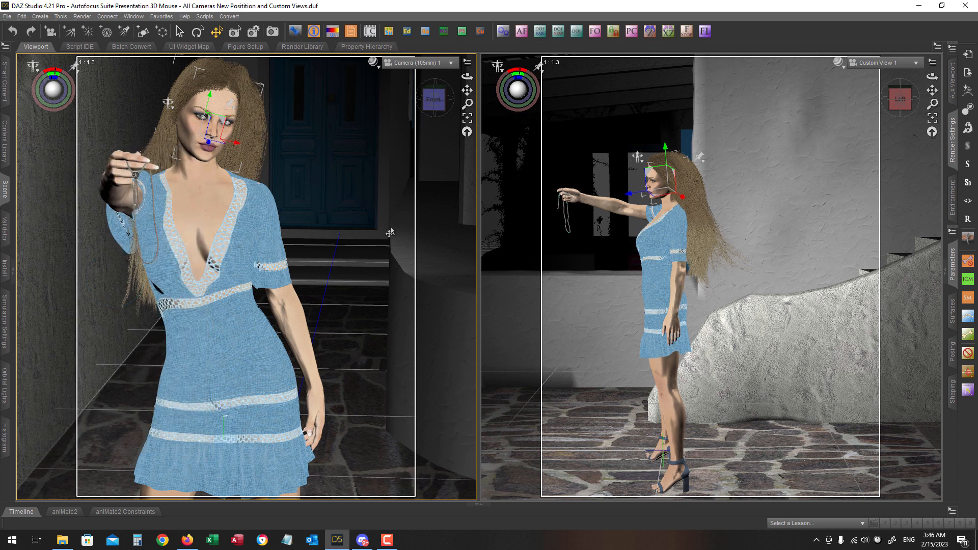
{"action": "key", "text": "3"}
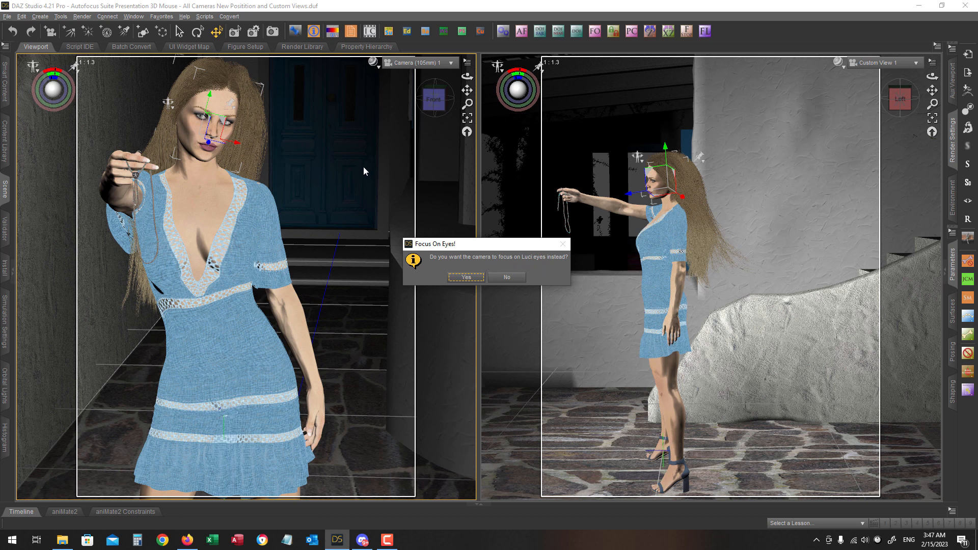
{"action": "left_click", "coordinate": [466, 277]}
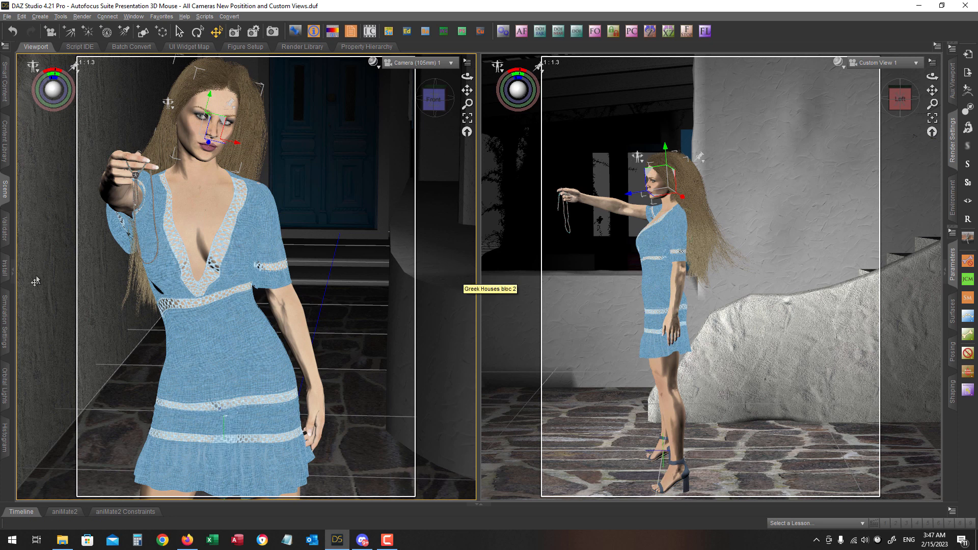
- Select Camera (105mm) 1 in the scene so its focus planes show in Custom View 1
{"action": "left_click", "coordinate": [4, 188]}
{"action": "scroll", "coordinate": [110, 387], "scroll_direction": "down", "scroll_amount": 1}
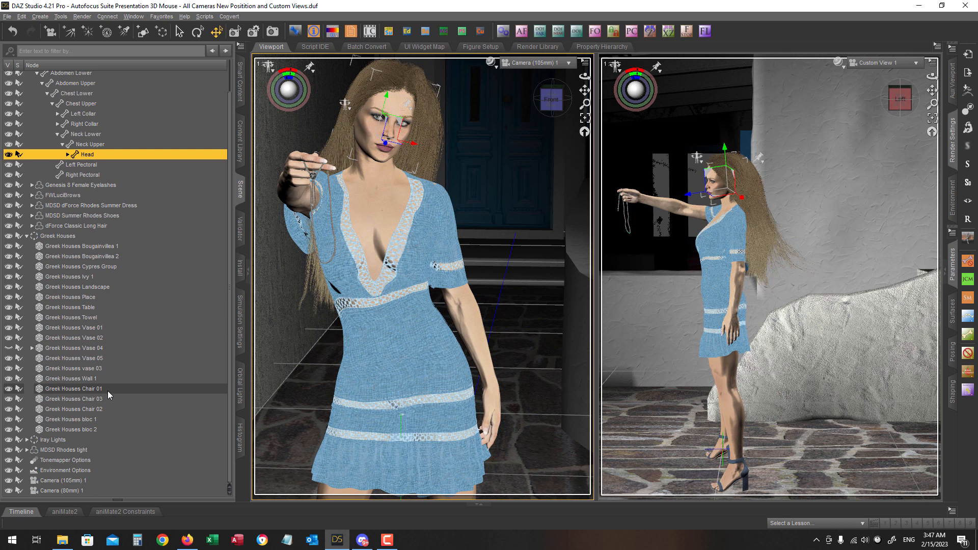
{"action": "left_click", "coordinate": [59, 481]}
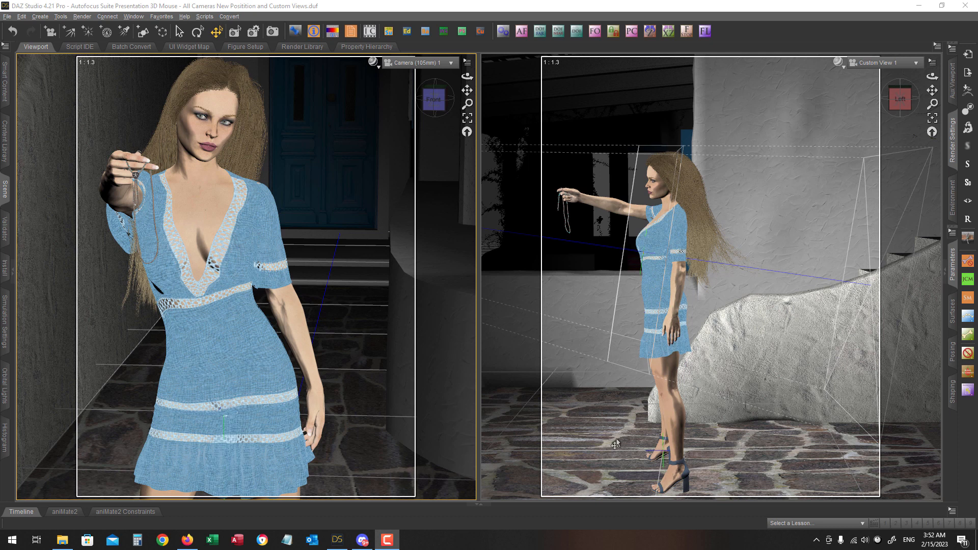
{"action": "left_click", "coordinate": [531, 511]}
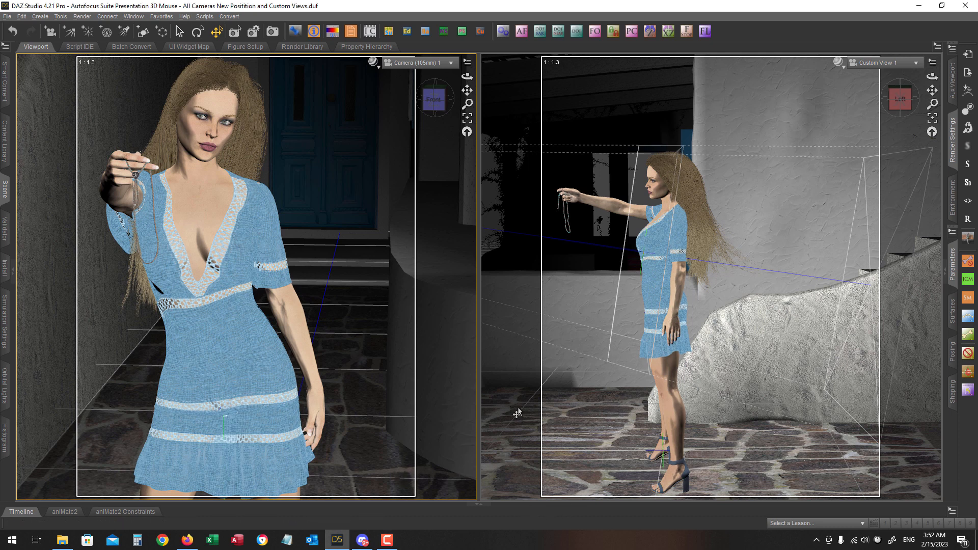
- Run the Camera F/Stop script for Camera (105mm) 1 and choose a different F/Stop
{"action": "key", "text": "F11"}
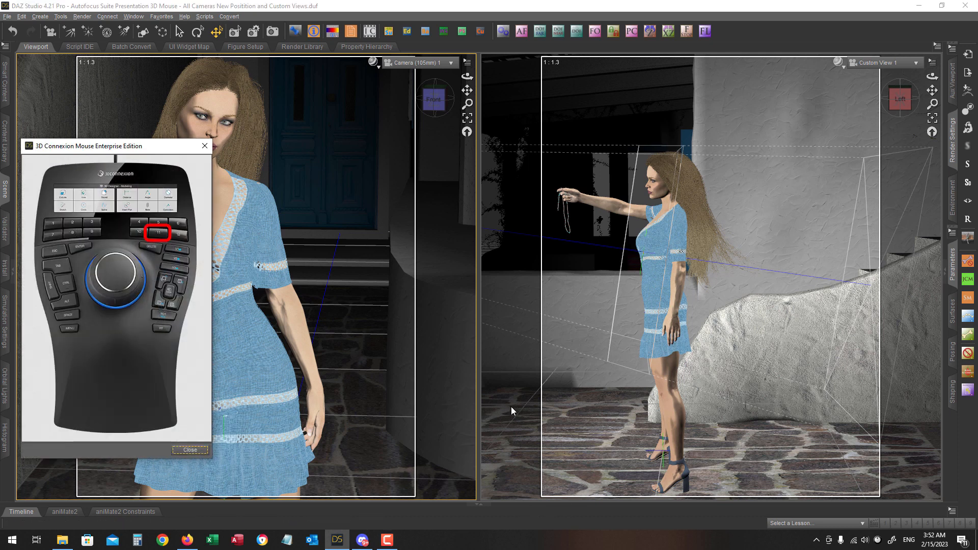
{"action": "key", "text": "Escape"}
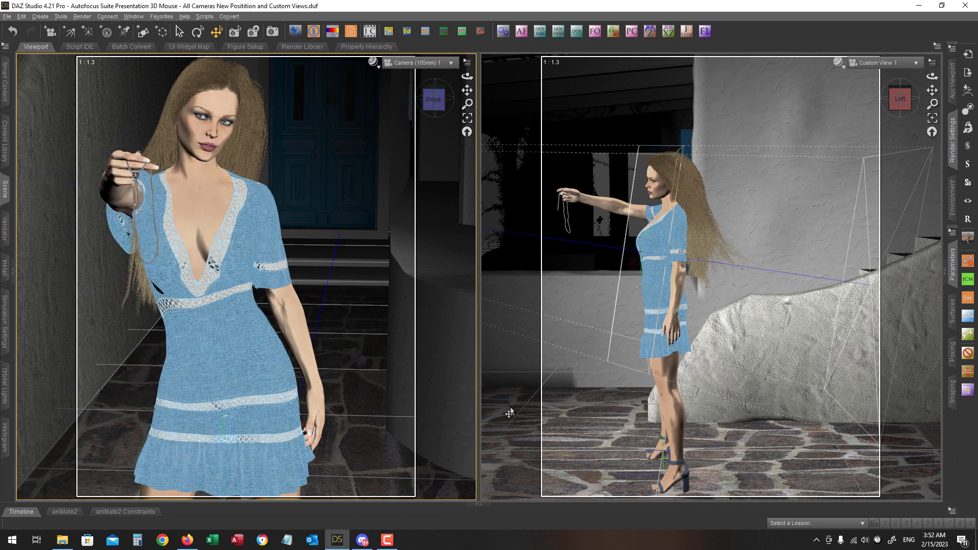
{"action": "key", "text": "F11"}
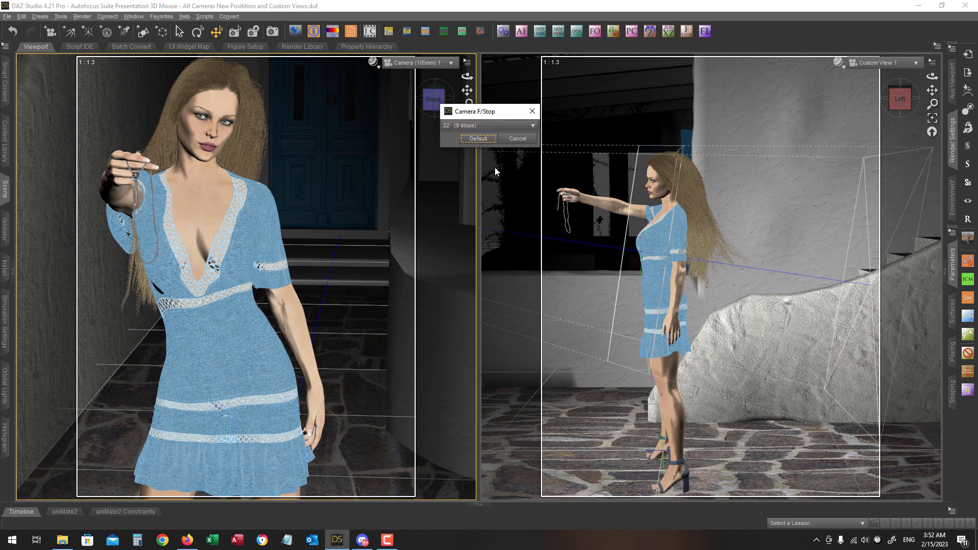
{"action": "left_click", "coordinate": [475, 125]}
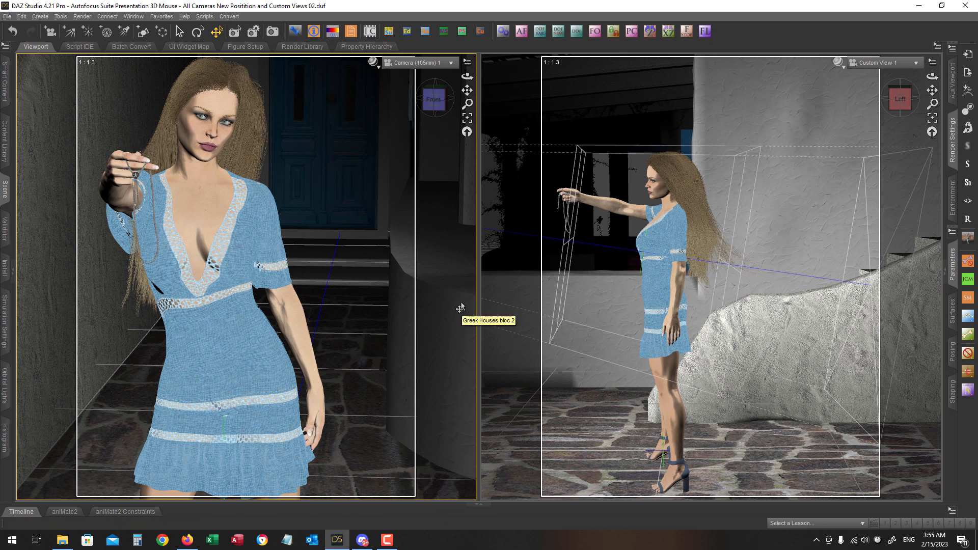
- Preview the camera view in NVIDIA Iray to examine which areas are in focus, and return it to Texture Shaded
{"action": "left_click", "coordinate": [373, 63]}
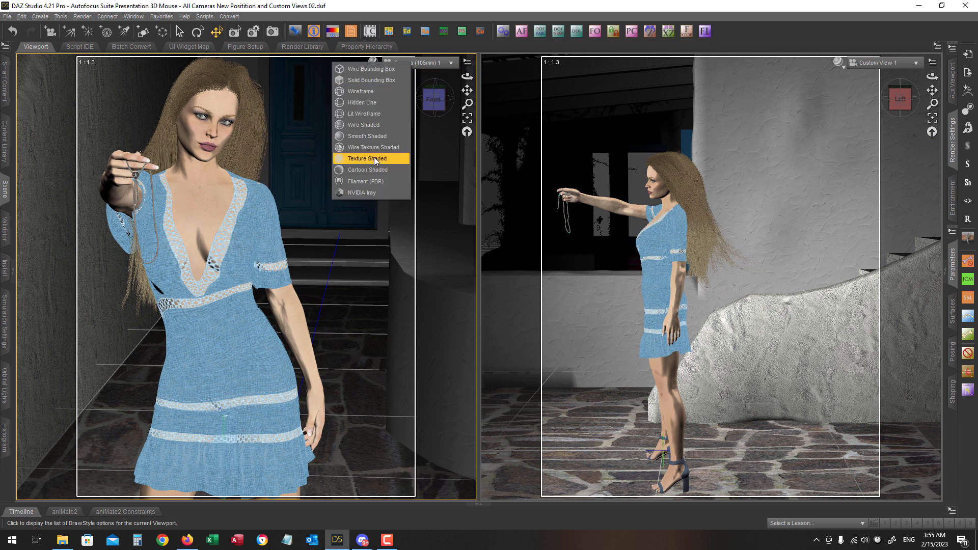
{"action": "left_click", "coordinate": [359, 193]}
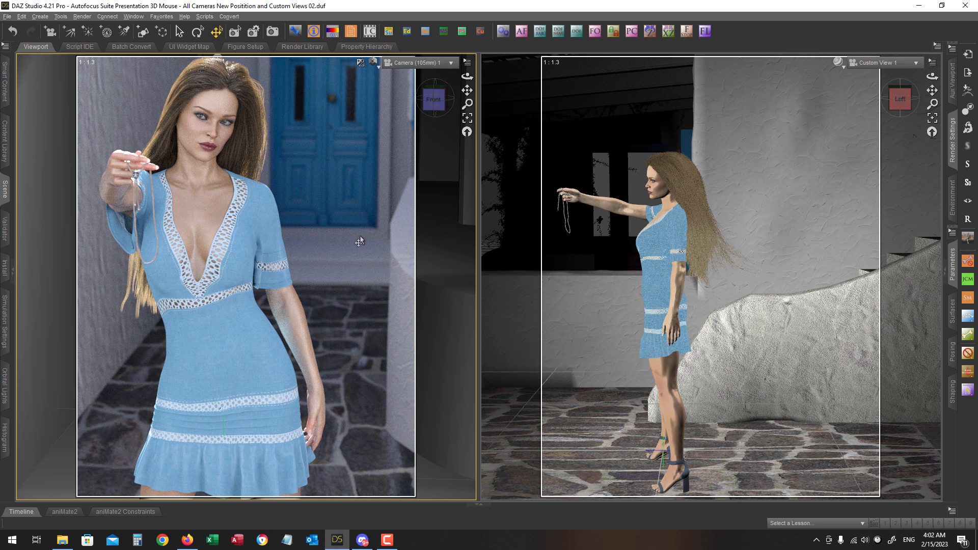
{"action": "key", "text": "6"}
{"action": "key", "text": "6"}
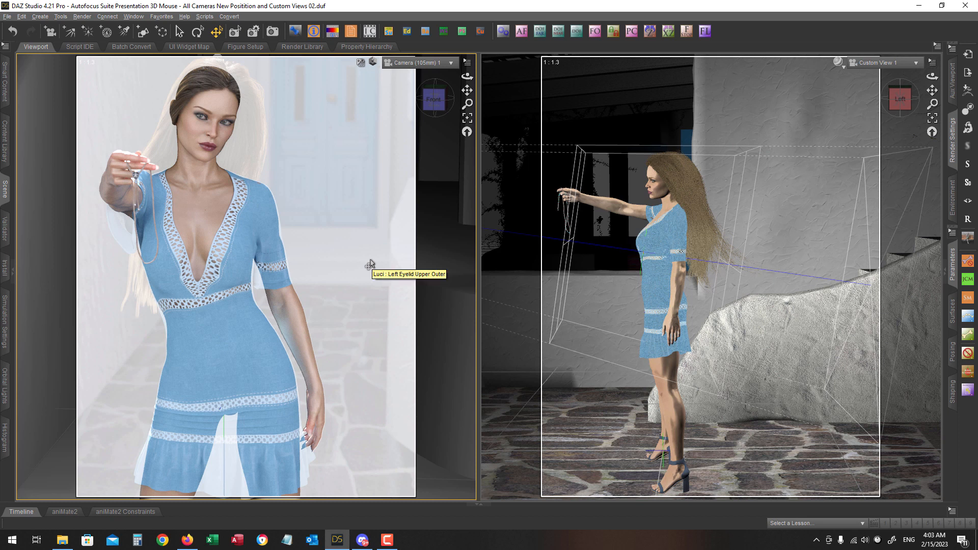
{"action": "key", "text": "F12"}
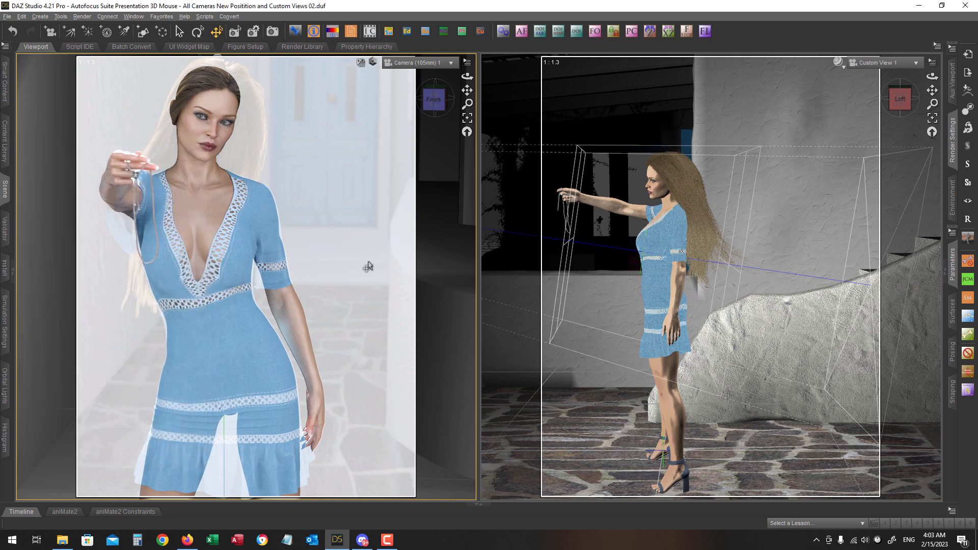
{"action": "key", "text": "F3"}
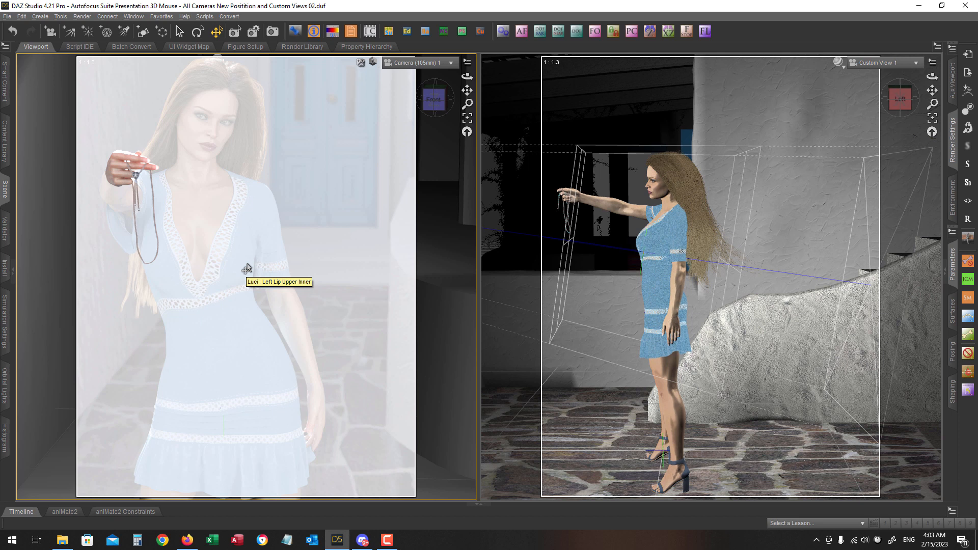
{"action": "key", "text": "n"}
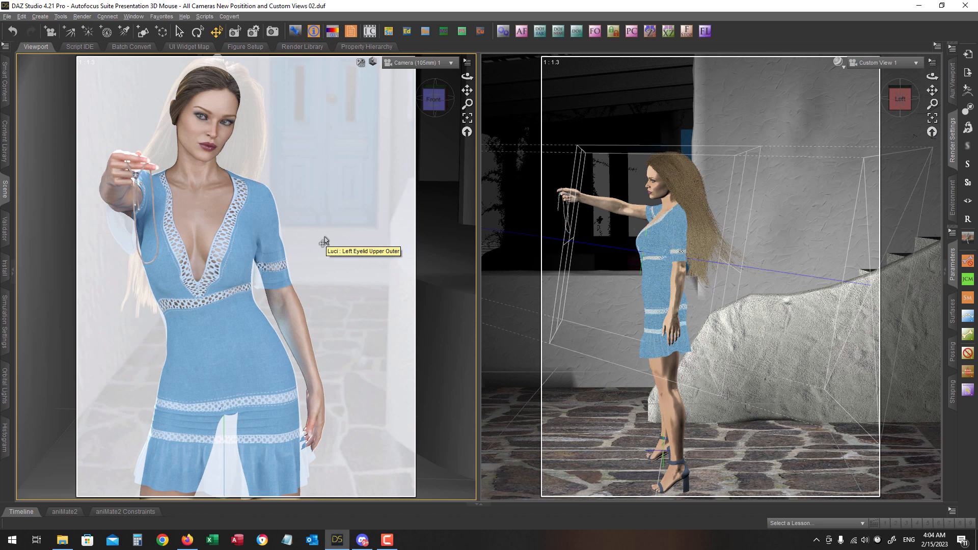
{"action": "key", "text": "f"}
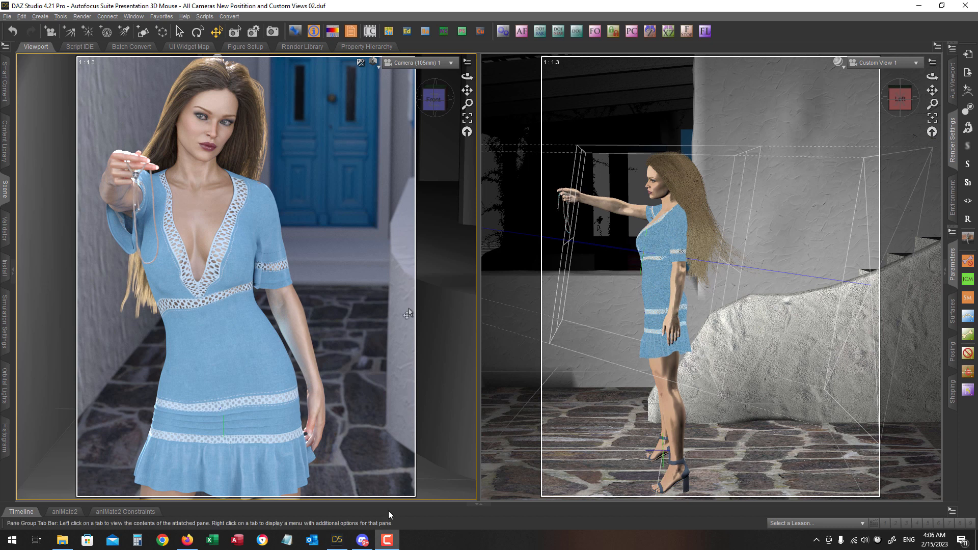
{"action": "left_click", "coordinate": [374, 63]}
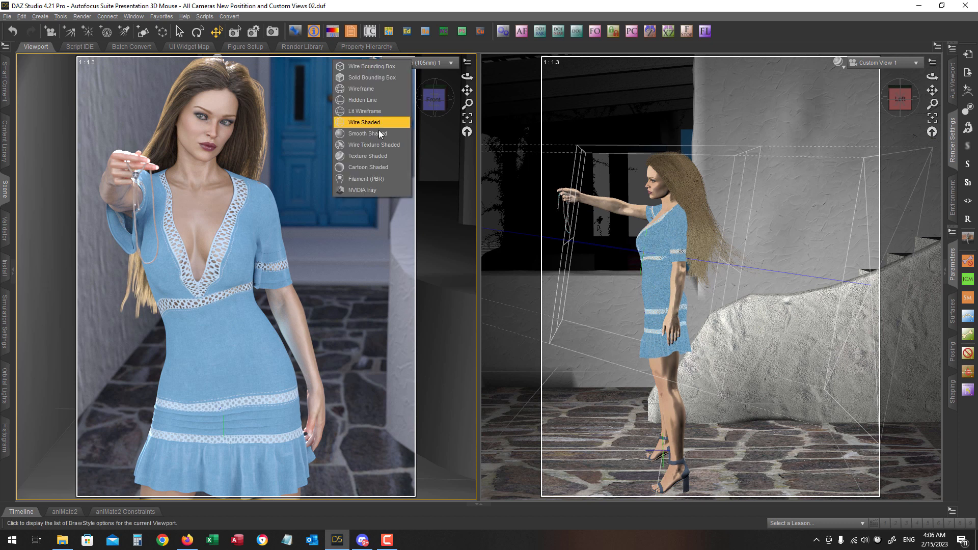
{"action": "left_click", "coordinate": [353, 158]}
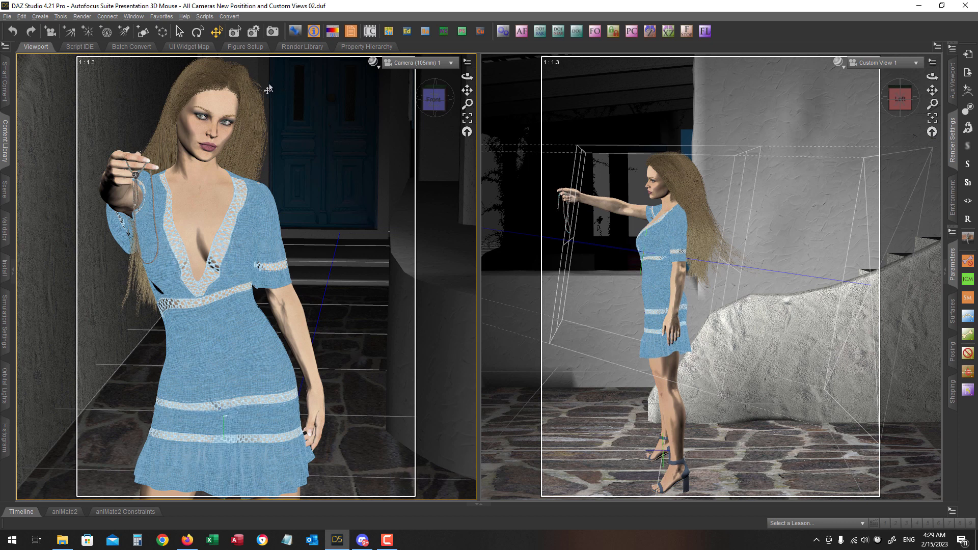
- Select Luci's head in the camera view and open the Auto Focus script for it
{"action": "left_click", "coordinate": [224, 105]}
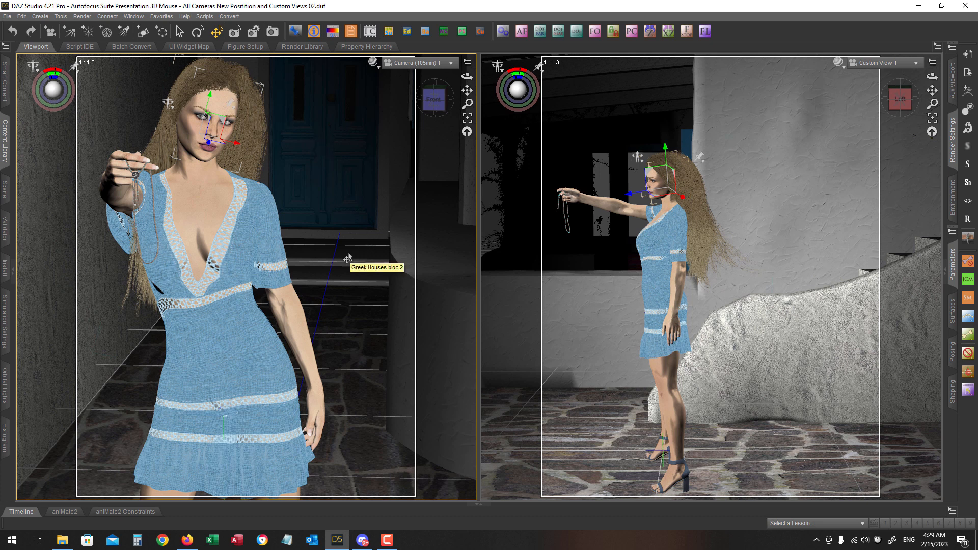
{"action": "key", "text": "F9"}
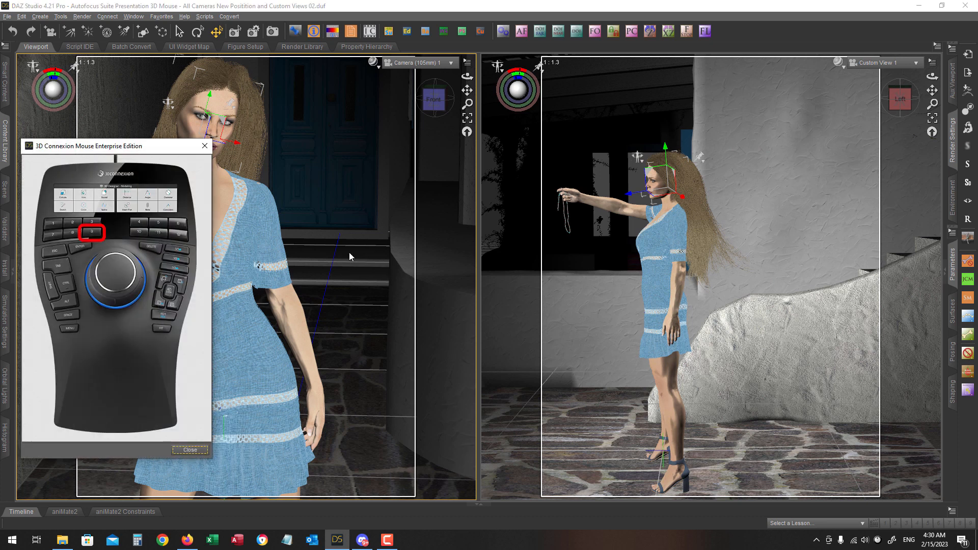
{"action": "key", "text": "Escape"}
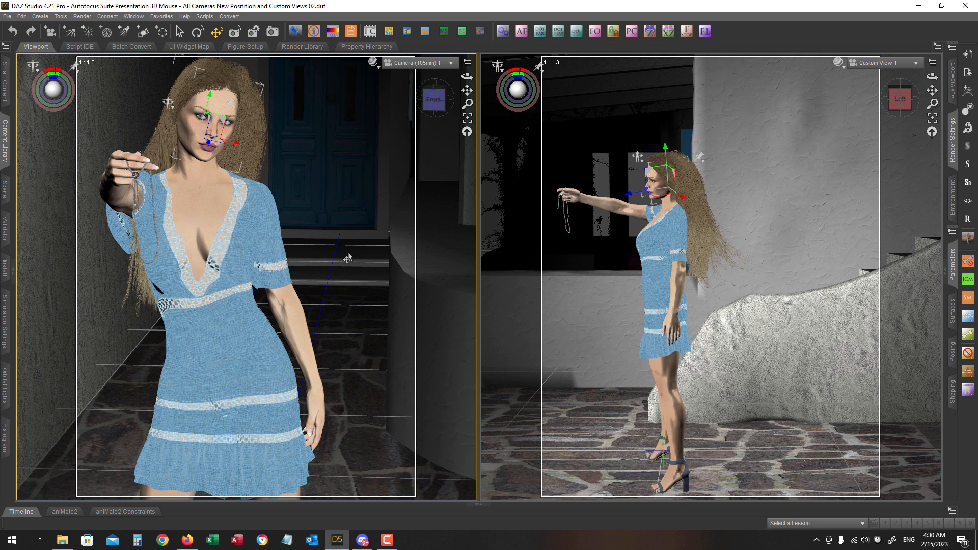
{"action": "key", "text": "F10"}
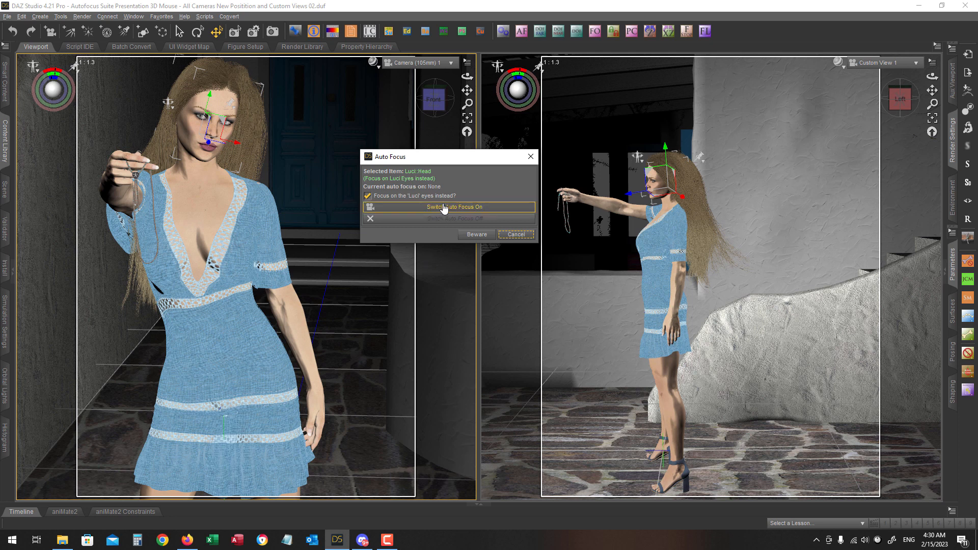
- Try toggling the option to focus on Luci's eyes instead, and switch auto focus on
{"action": "left_click", "coordinate": [387, 198]}
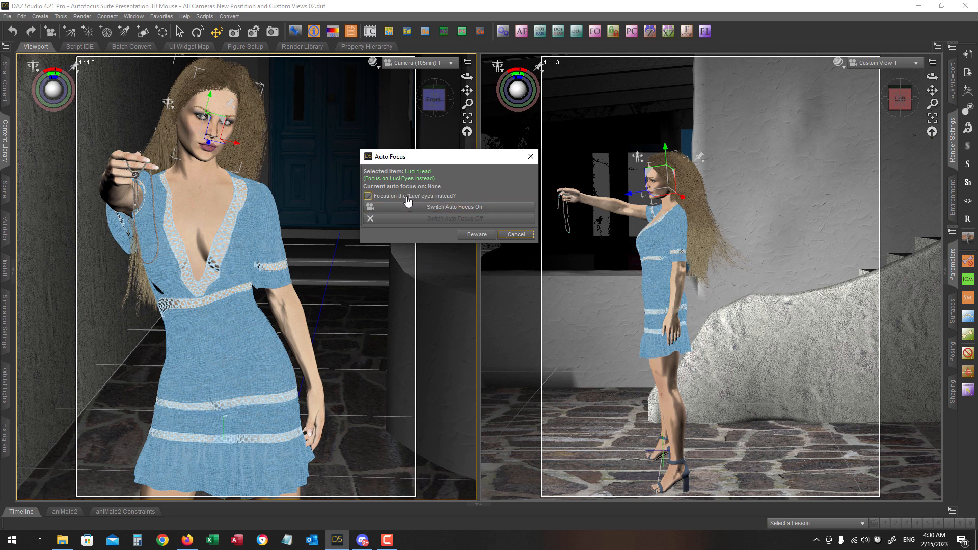
{"action": "left_click", "coordinate": [433, 196]}
{"action": "left_click", "coordinate": [433, 197]}
{"action": "left_click", "coordinate": [368, 196]}
{"action": "left_click", "coordinate": [471, 201]}
{"action": "left_click", "coordinate": [441, 209]}
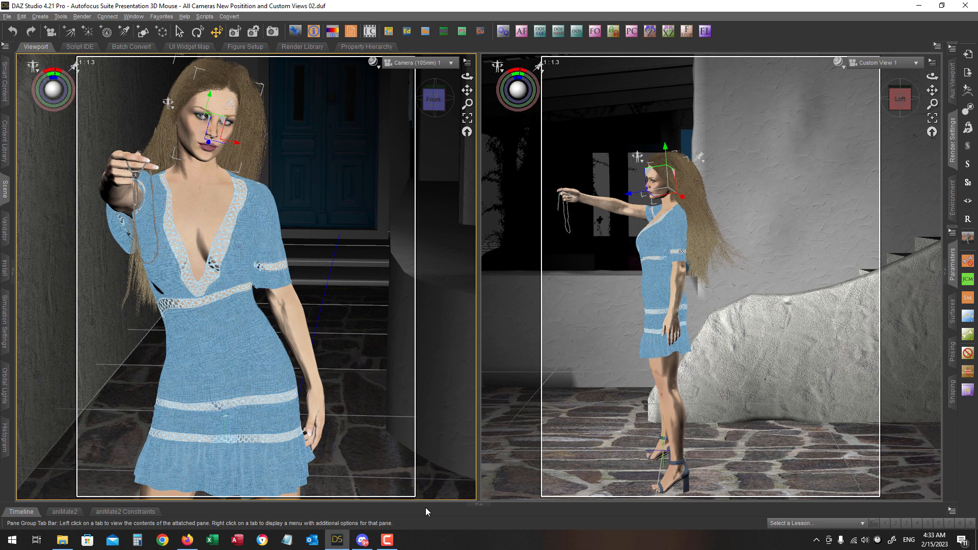
- Test the auto focus of Camera (105mm) 1 by moving Luci away from the camera in Custom View 1, and undo the move
{"action": "left_click", "coordinate": [13, 273]}
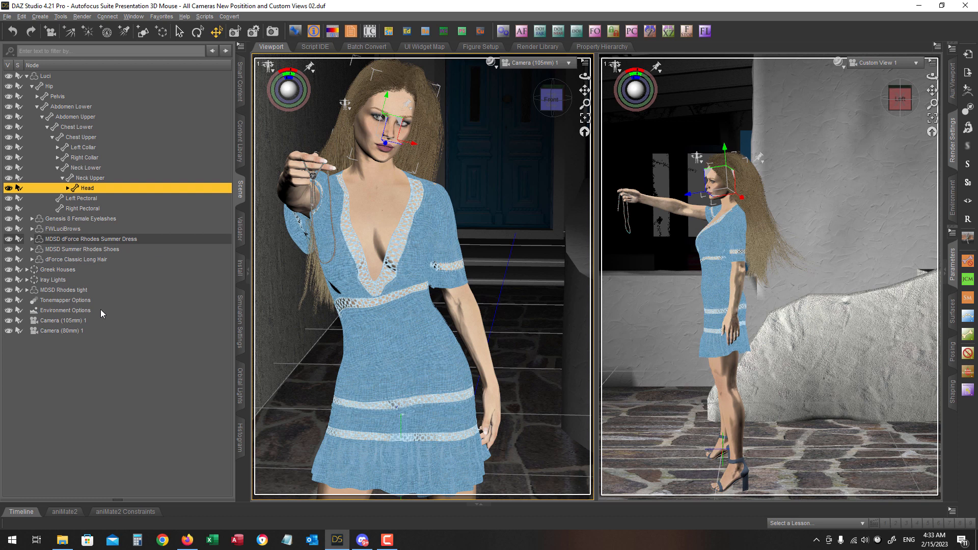
{"action": "left_click", "coordinate": [62, 324]}
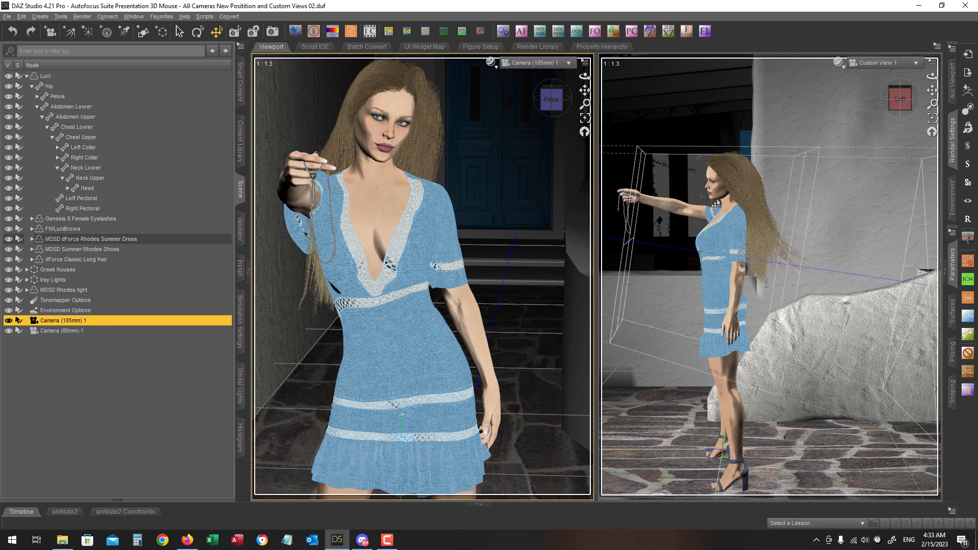
{"action": "left_click", "coordinate": [46, 76]}
{"action": "left_click_drag", "start_coordinate": [683, 470], "coordinate": [788, 473]}
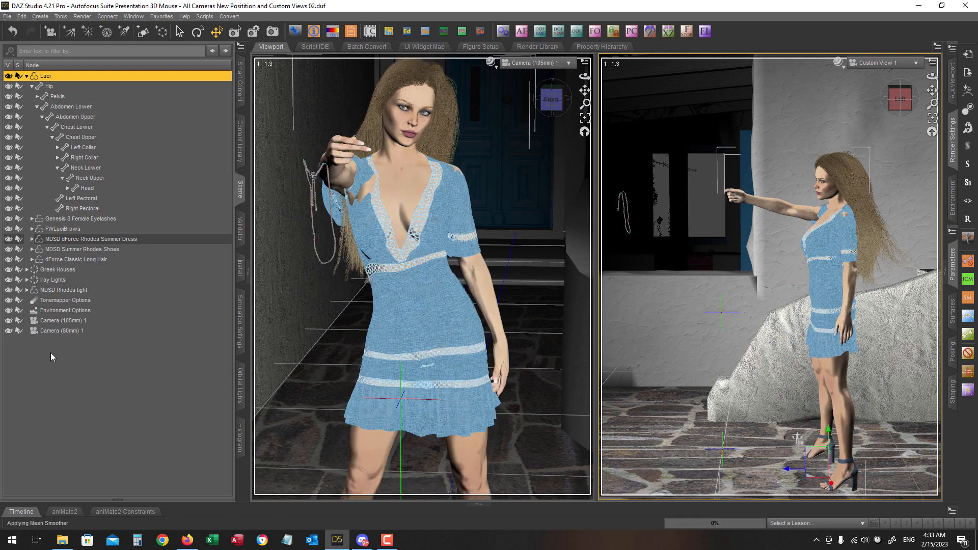
{"action": "left_click", "coordinate": [59, 320]}
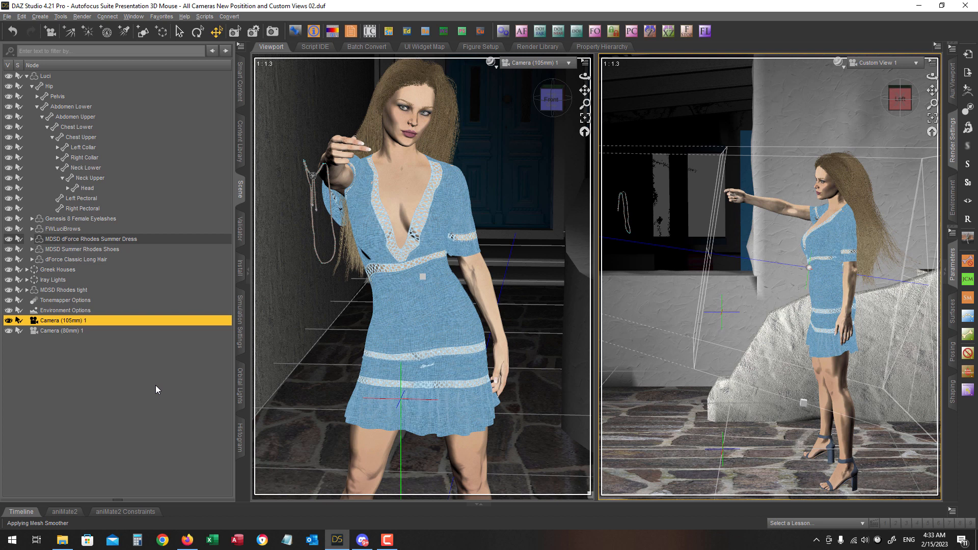
{"action": "left_click", "coordinate": [13, 38]}
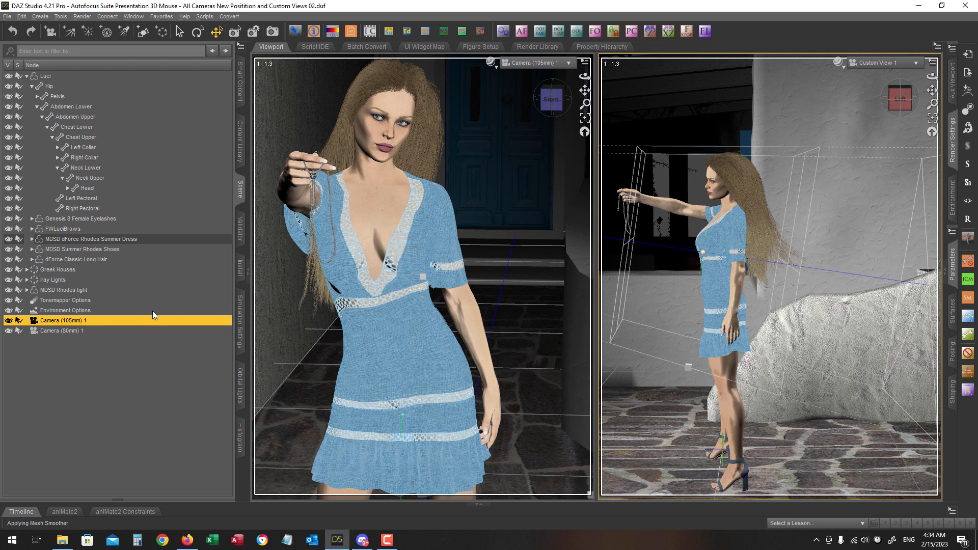
- Select Luci's head in the Camera (105mm) 1 view and switch its auto focus off through the Auto Focus script
{"action": "left_click", "coordinate": [247, 276]}
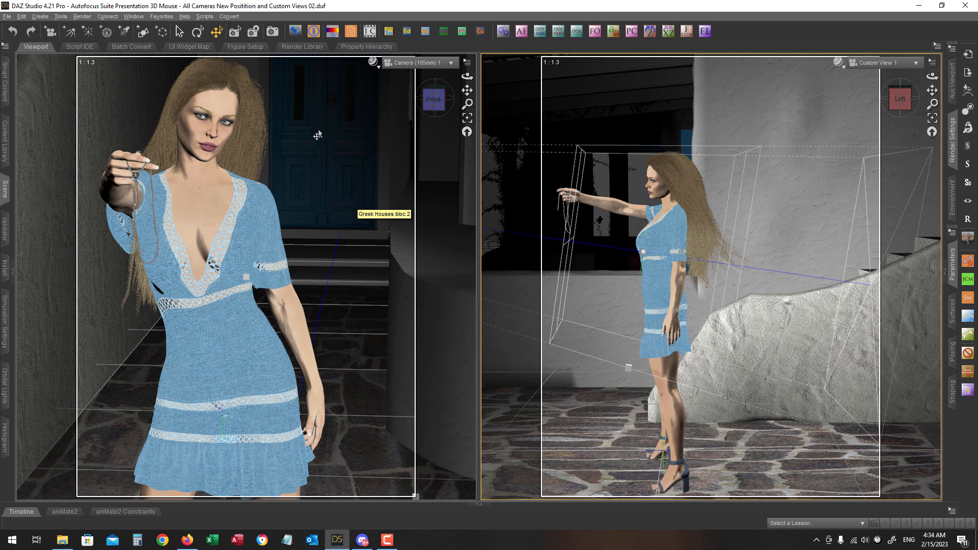
{"action": "left_click", "coordinate": [210, 109]}
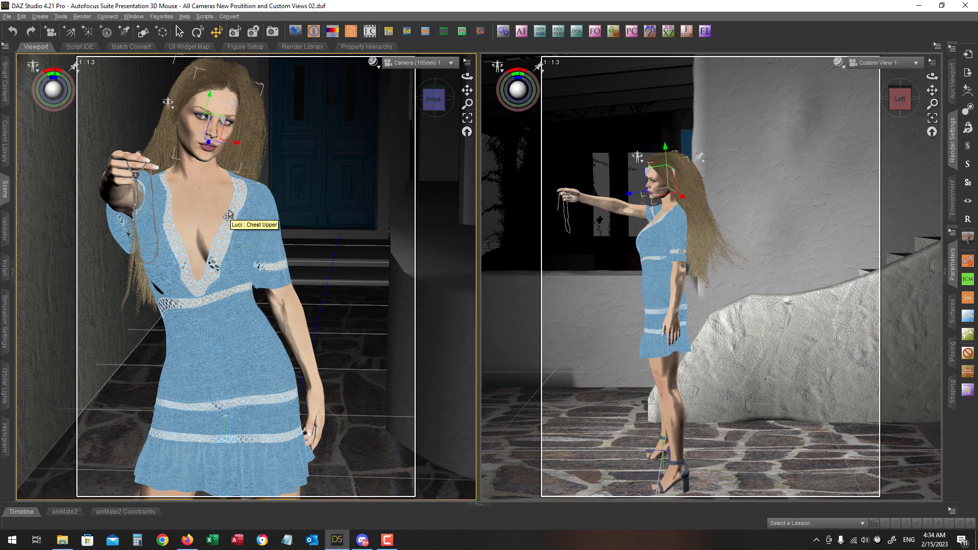
{"action": "key", "text": "ctrl+shift+f"}
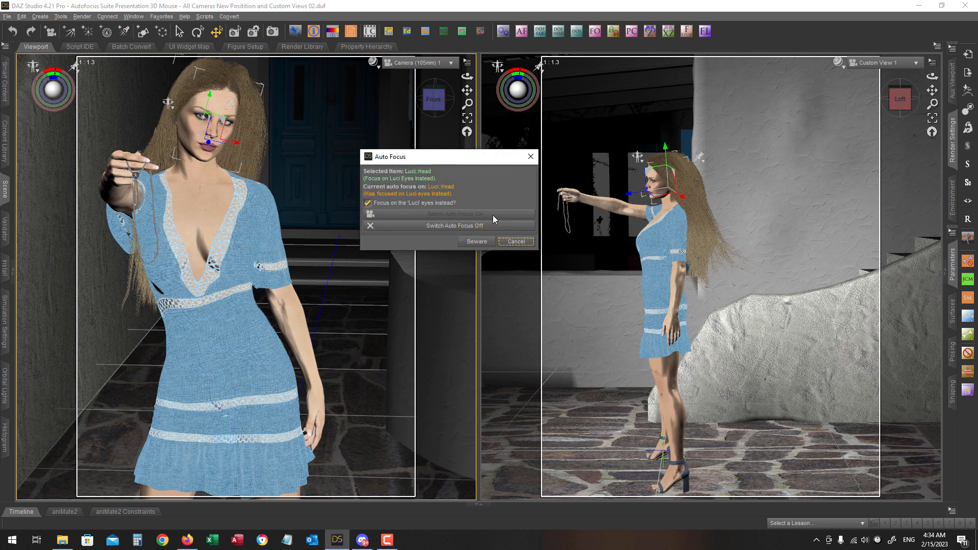
{"action": "left_click", "coordinate": [430, 227]}
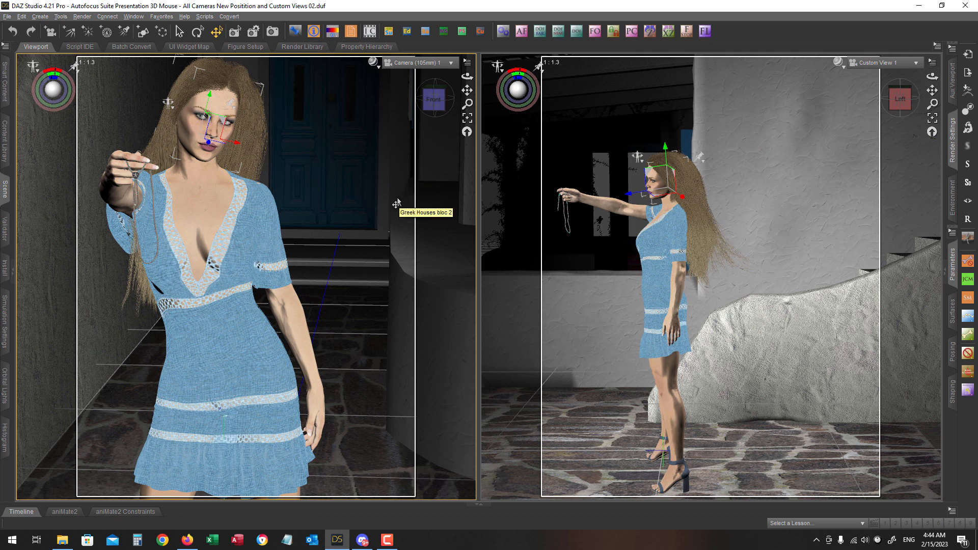
- Run Perspective Compression on Luci's head with eye focus, trying target distances of about 173 and 576 before settling near 410
{"action": "key", "text": "F1"}
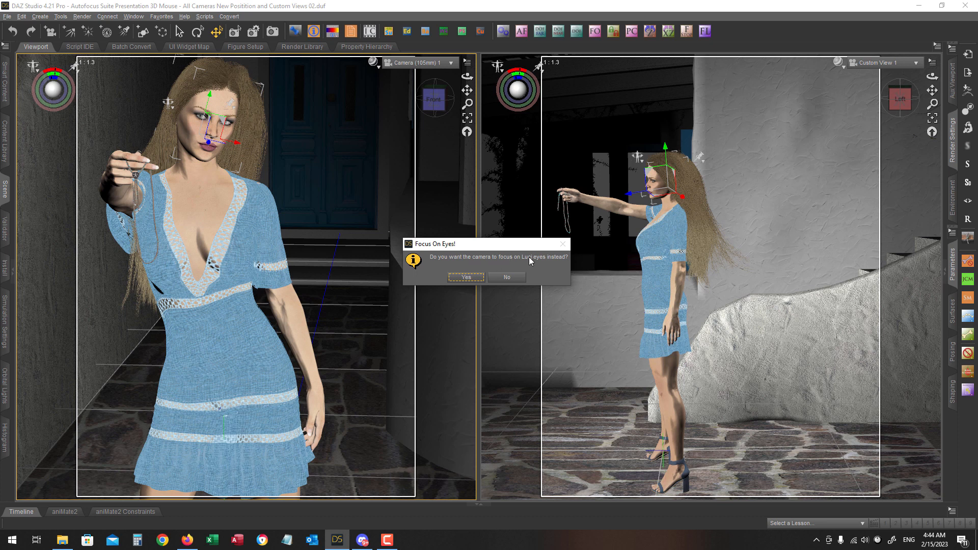
{"action": "left_click", "coordinate": [466, 277]}
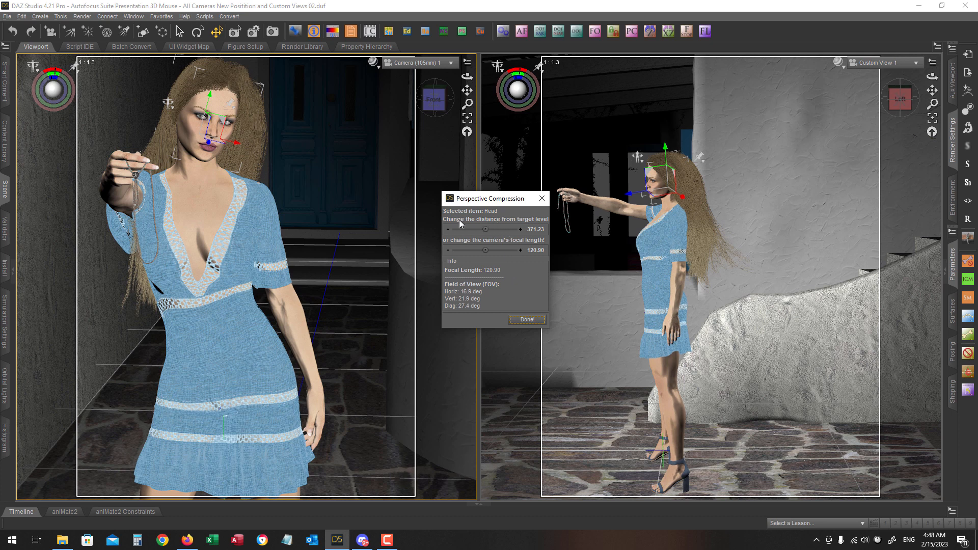
{"action": "left_click", "coordinate": [485, 229]}
{"action": "left_click_drag", "start_coordinate": [485, 229], "coordinate": [467, 229]}
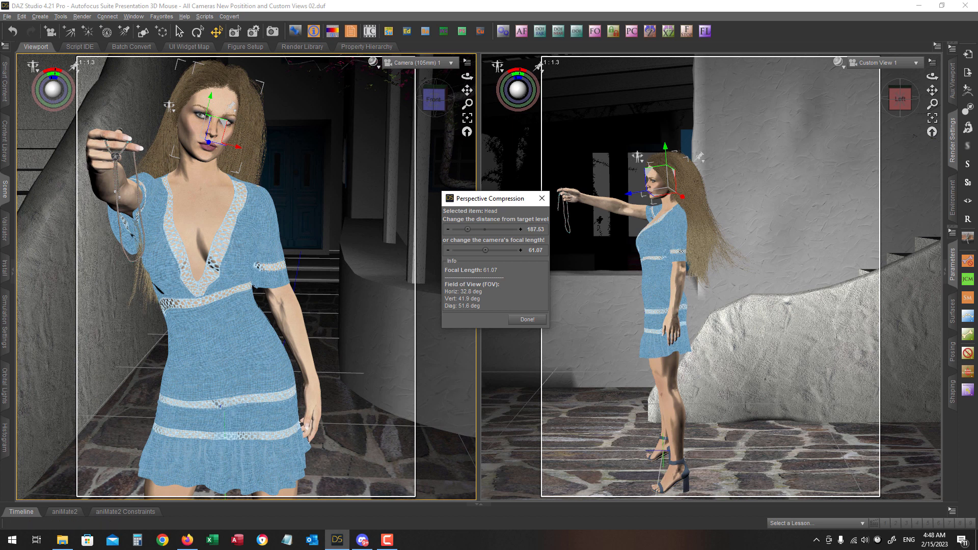
{"action": "left_click_drag", "start_coordinate": [467, 229], "coordinate": [467, 229]}
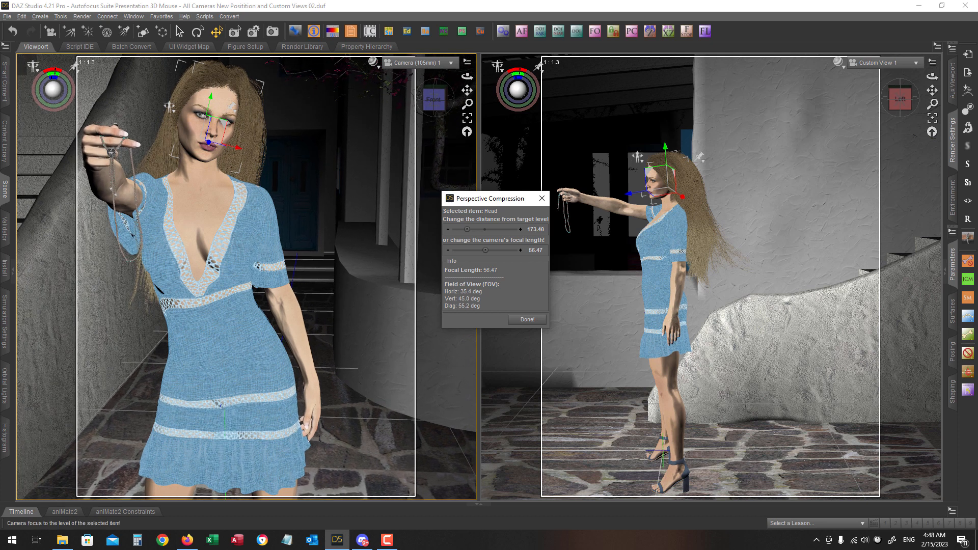
{"action": "left_click_drag", "start_coordinate": [467, 229], "coordinate": [503, 229]}
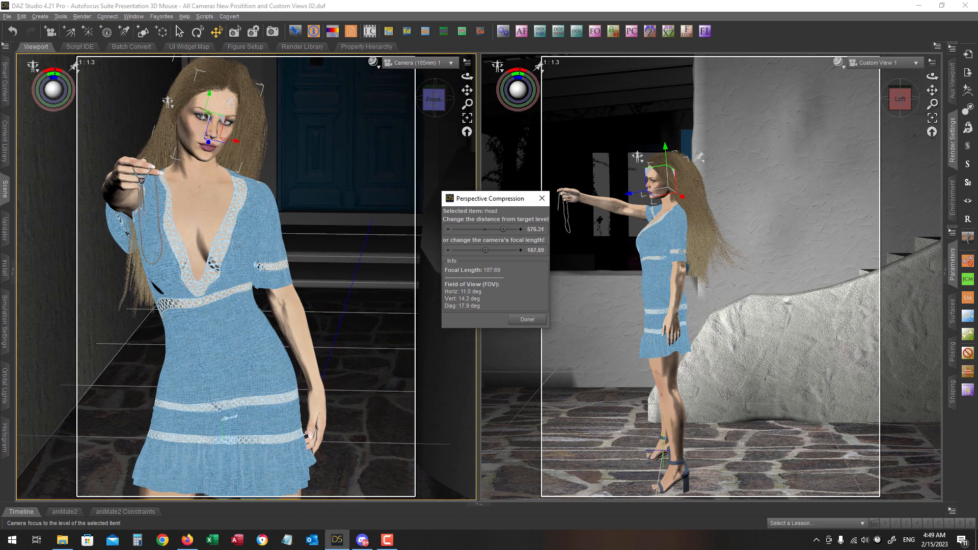
{"action": "mouse_move", "coordinate": [504, 229]}
{"action": "left_mouse_down"}
{"action": "mouse_move", "coordinate": [471, 229]}
{"action": "mouse_move", "coordinate": [499, 229]}
{"action": "left_mouse_up"}
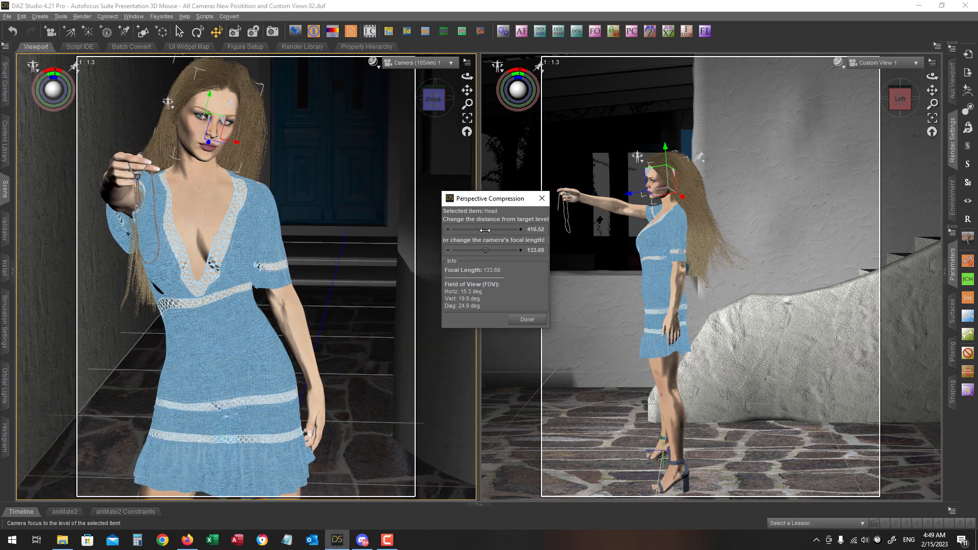
{"action": "left_click", "coordinate": [526, 319]}
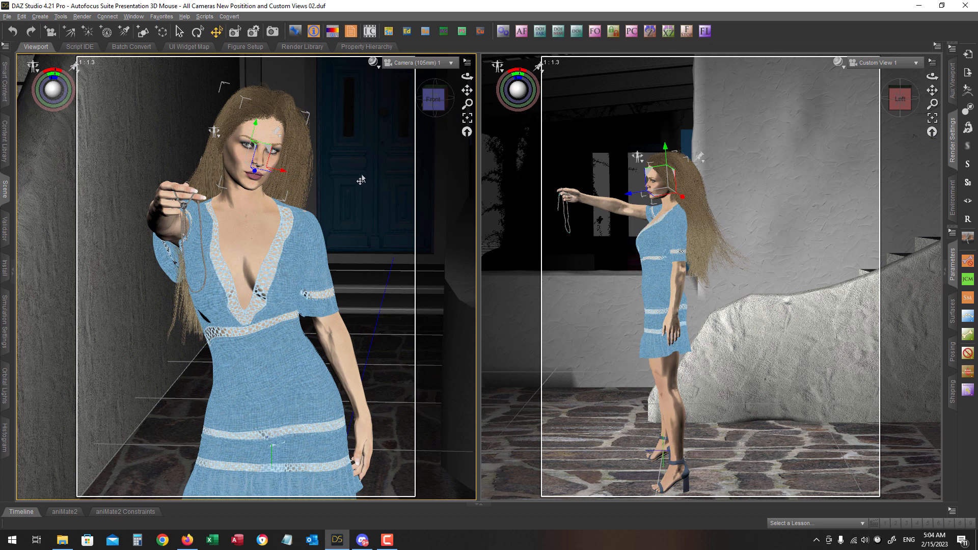
- Deselect Luci's head, tilt the Camera (105mm) 1 view around her, and level the camera with the 3D mouse script
{"action": "left_click", "coordinate": [353, 175]}
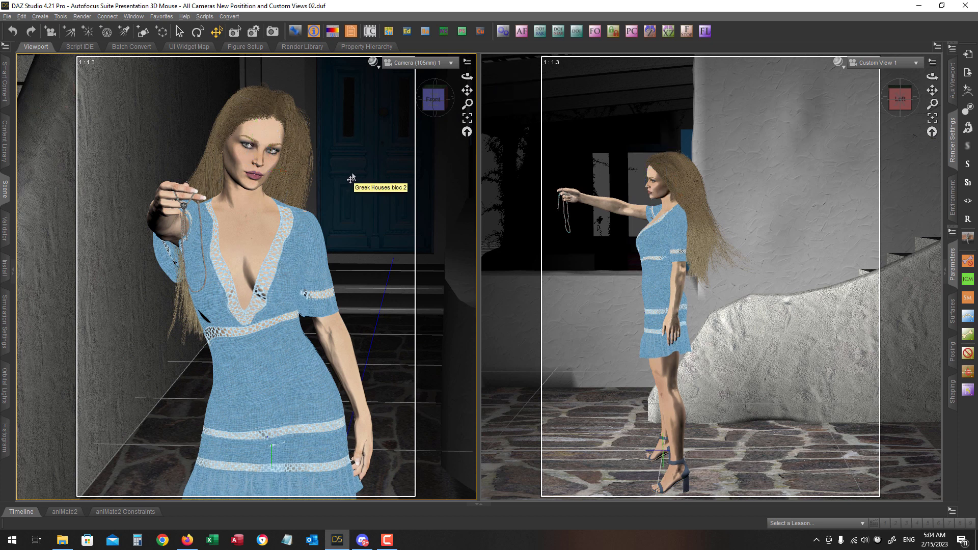
{"action": "key", "text": "l"}
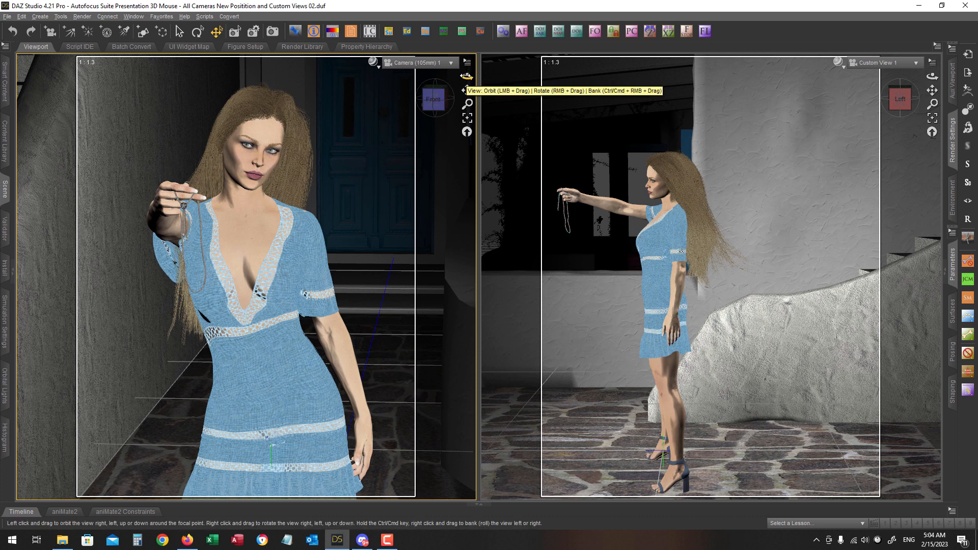
{"action": "left_click_drag", "start_coordinate": [466, 76], "coordinate": [515, 83]}
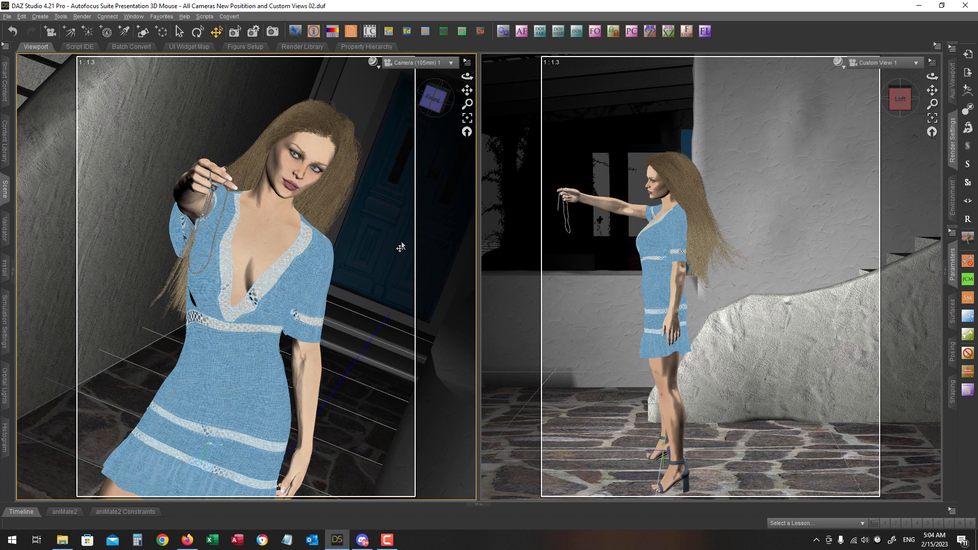
{"action": "key", "text": "F1"}
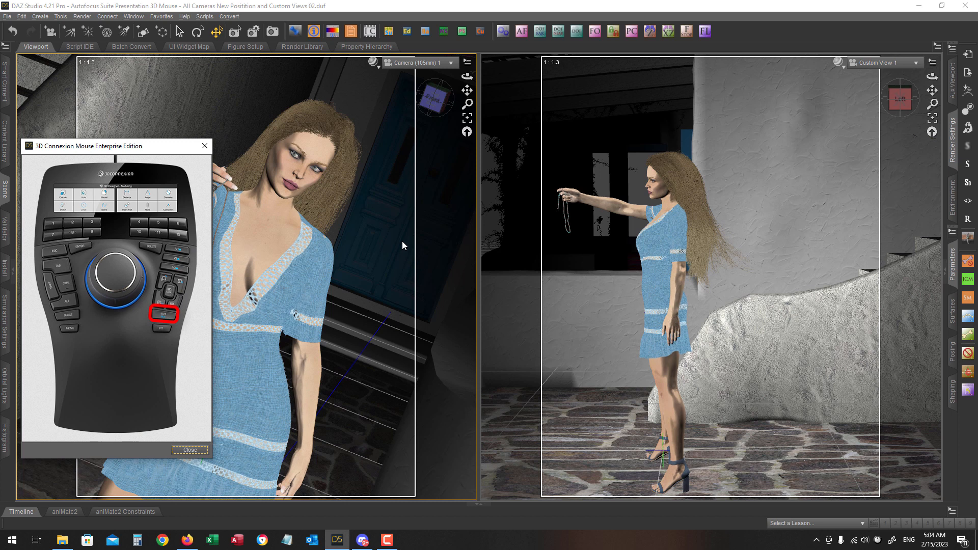
{"action": "key", "text": "Escape"}
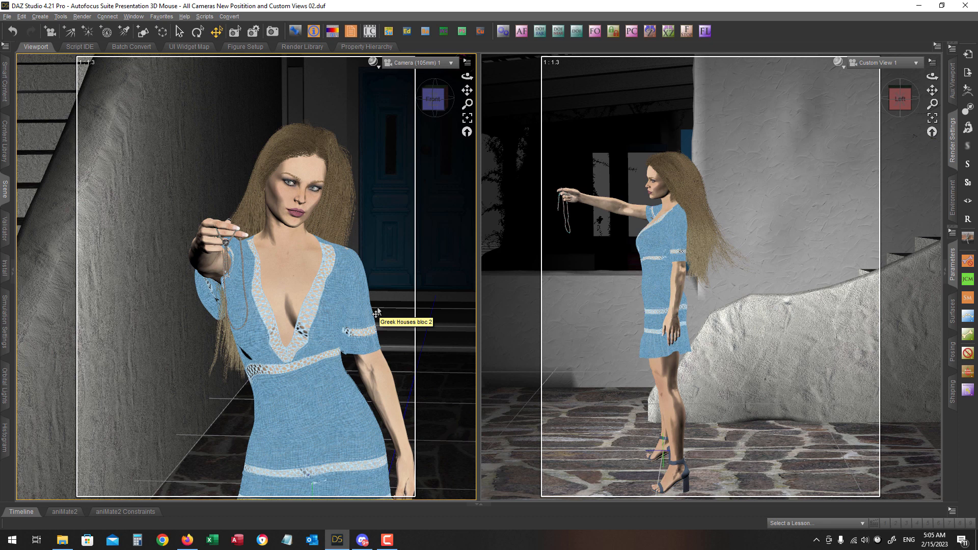
- Tilt Luci backwards with the rotate tool in Custom View 1, and straighten her up again
{"action": "left_click", "coordinate": [16, 277]}
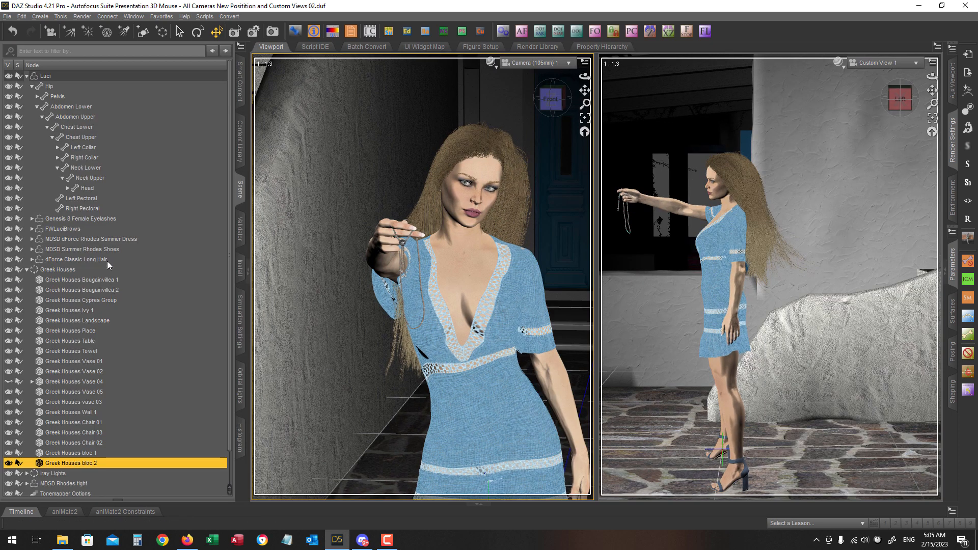
{"action": "left_click", "coordinate": [46, 76]}
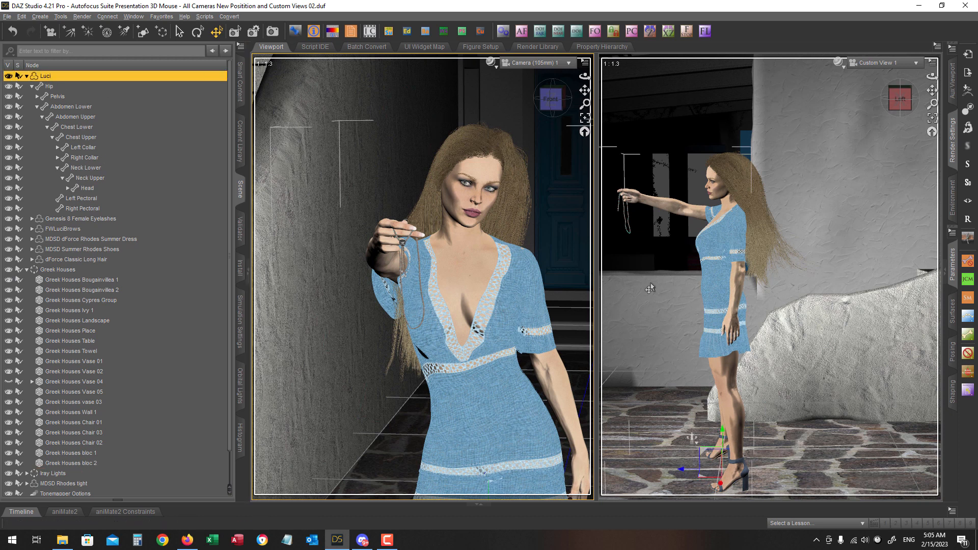
{"action": "left_click", "coordinate": [198, 32]}
{"action": "left_click_drag", "start_coordinate": [717, 466], "coordinate": [718, 465]}
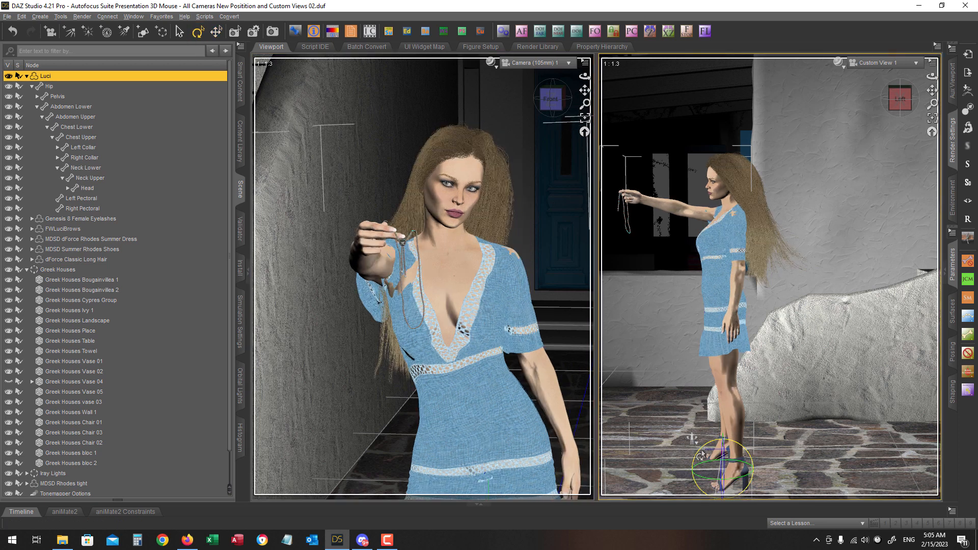
{"action": "left_click", "coordinate": [702, 454]}
{"action": "left_click", "coordinate": [733, 473]}
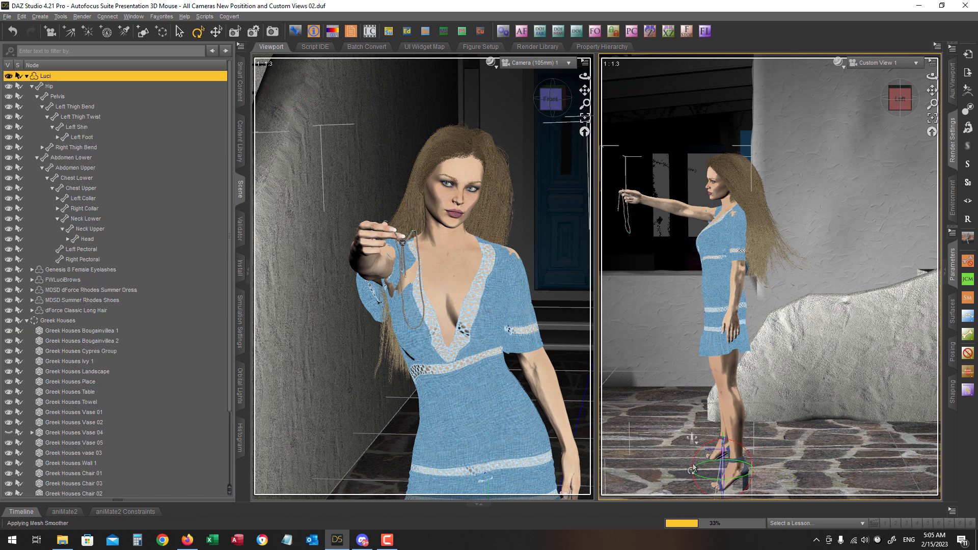
{"action": "left_click_drag", "start_coordinate": [692, 469], "coordinate": [700, 465]}
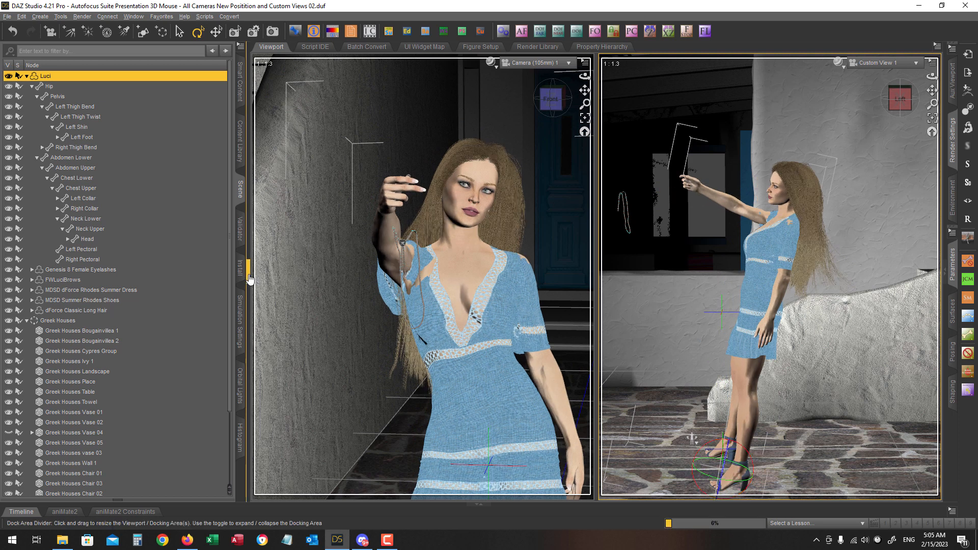
{"action": "left_click", "coordinate": [249, 280]}
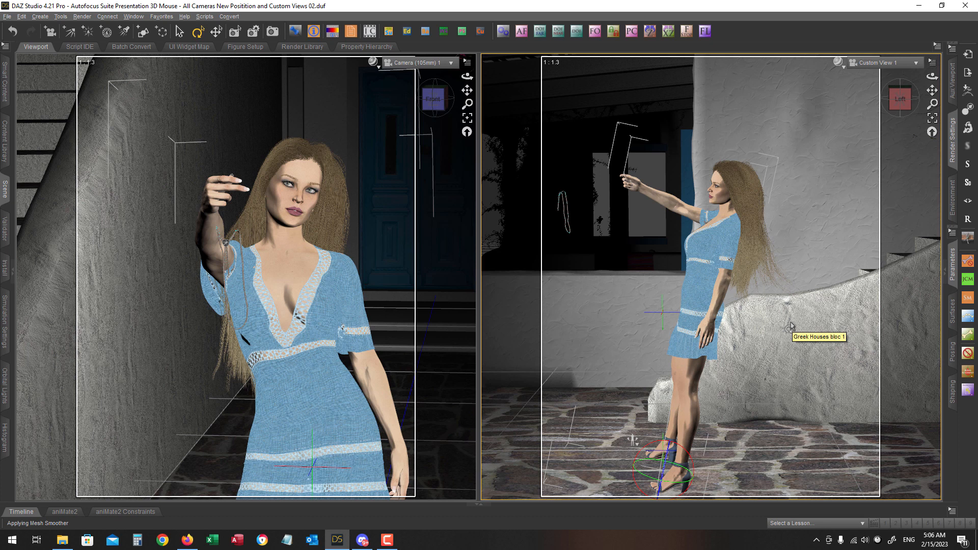
{"action": "key", "text": "F1"}
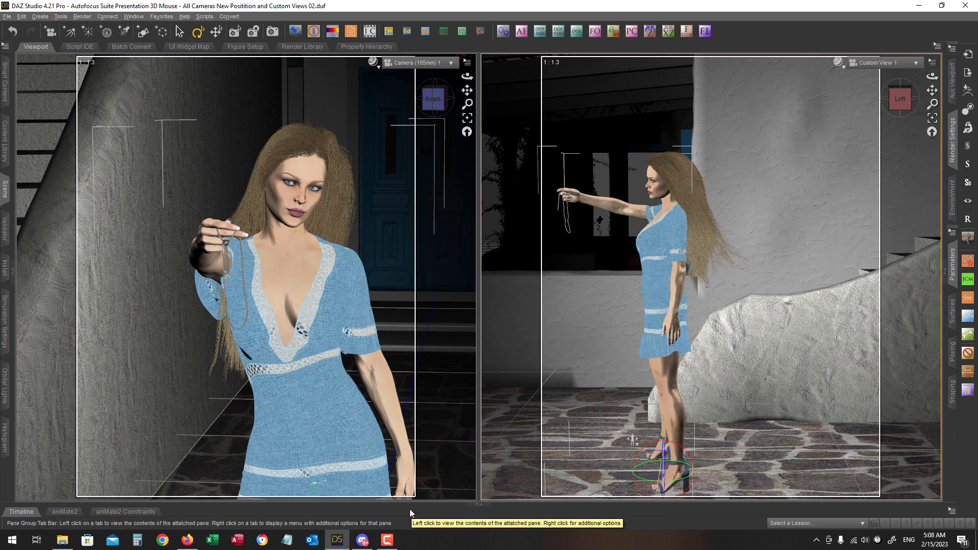
- Switch the Camera (105mm) 1 viewport to Perspective View and select the whole Luci figure in the scene
{"action": "left_click", "coordinate": [391, 368]}
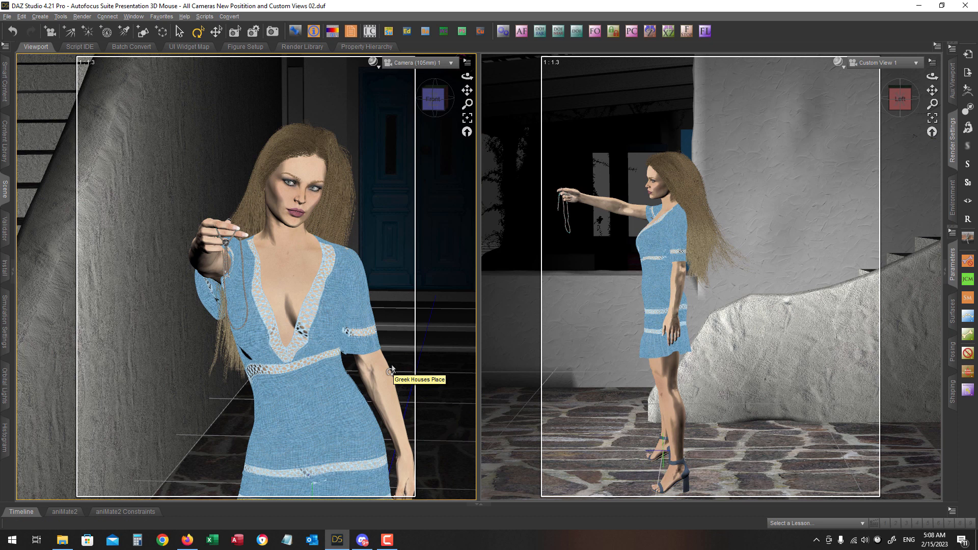
{"action": "key", "text": "Page_Down"}
{"action": "key", "text": "Page_Down"}
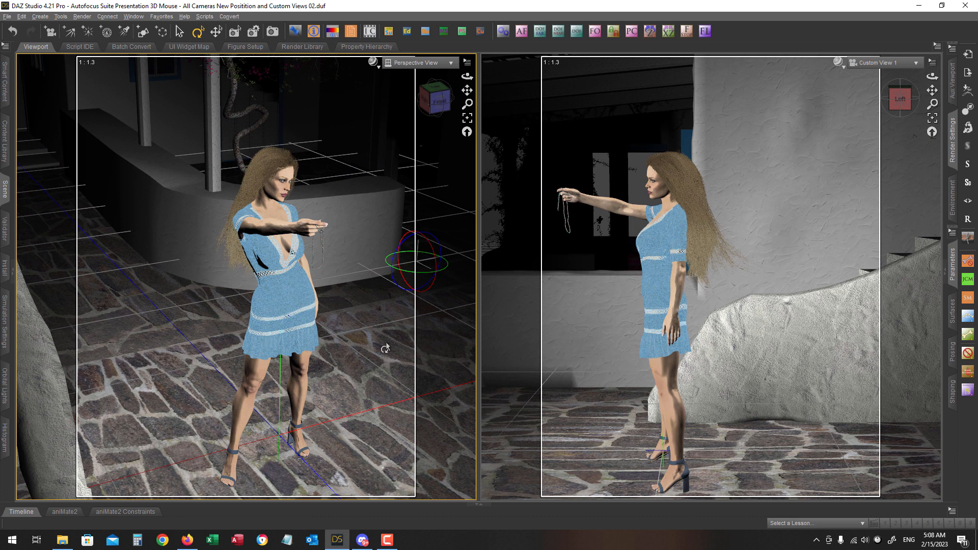
{"action": "left_click", "coordinate": [16, 279]}
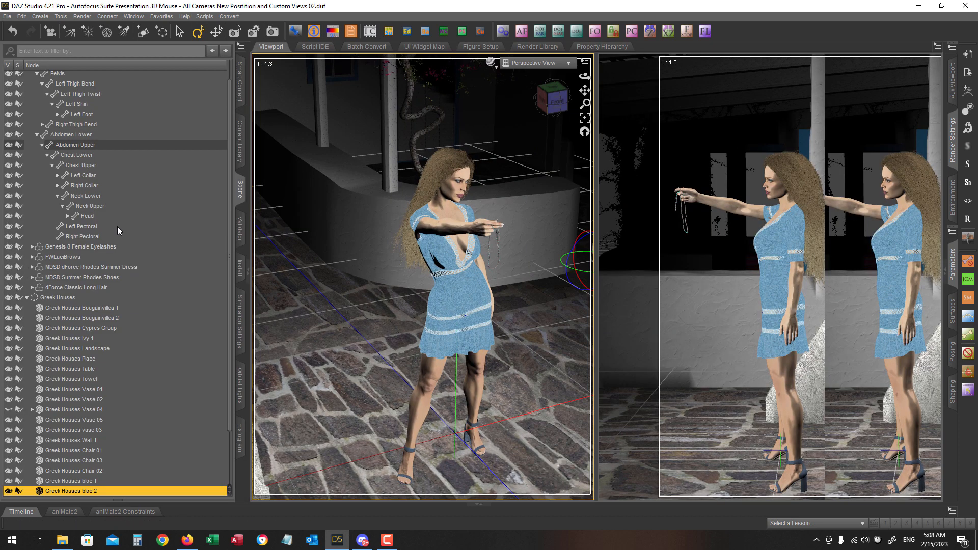
{"action": "scroll", "coordinate": [84, 270], "scroll_direction": "up", "scroll_amount": 1}
{"action": "left_click", "coordinate": [49, 76]}
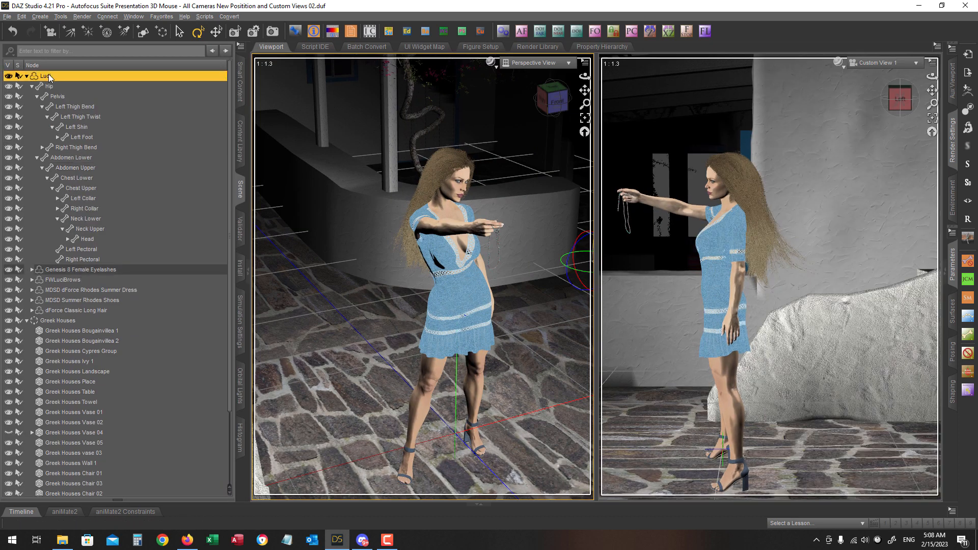
{"action": "left_click", "coordinate": [248, 280]}
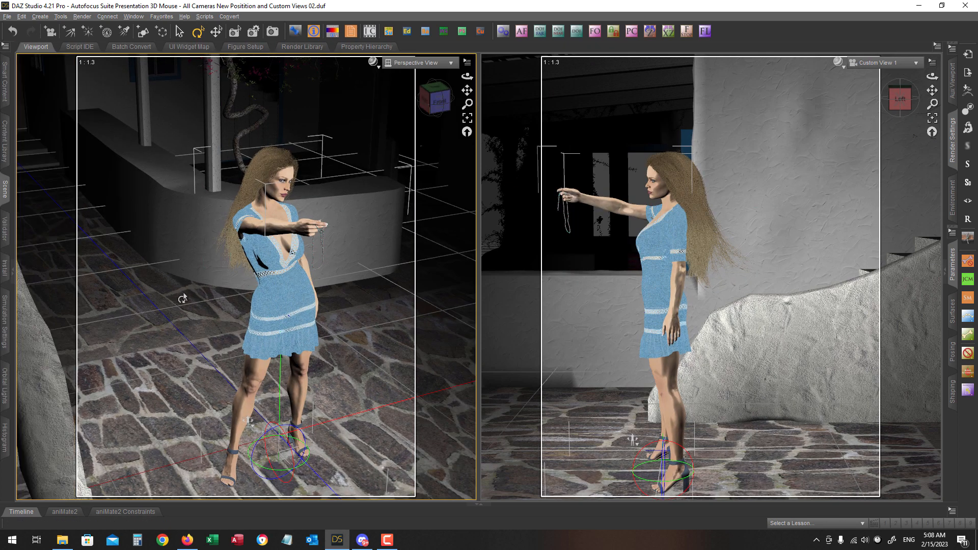
- Show the 3D mouse rotation key and rotate the Perspective View around Luci in 45-degree increments
{"action": "key", "text": "F1"}
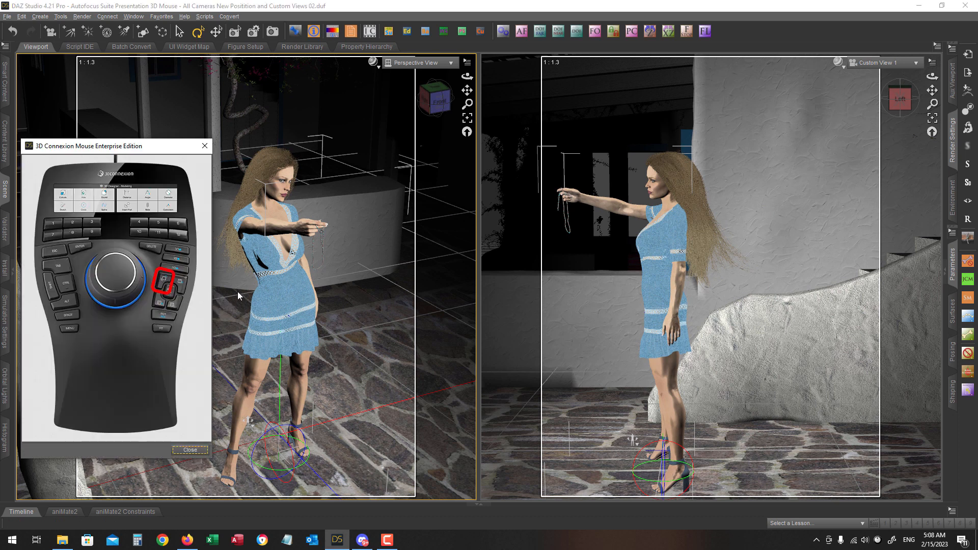
{"action": "key", "text": "Escape"}
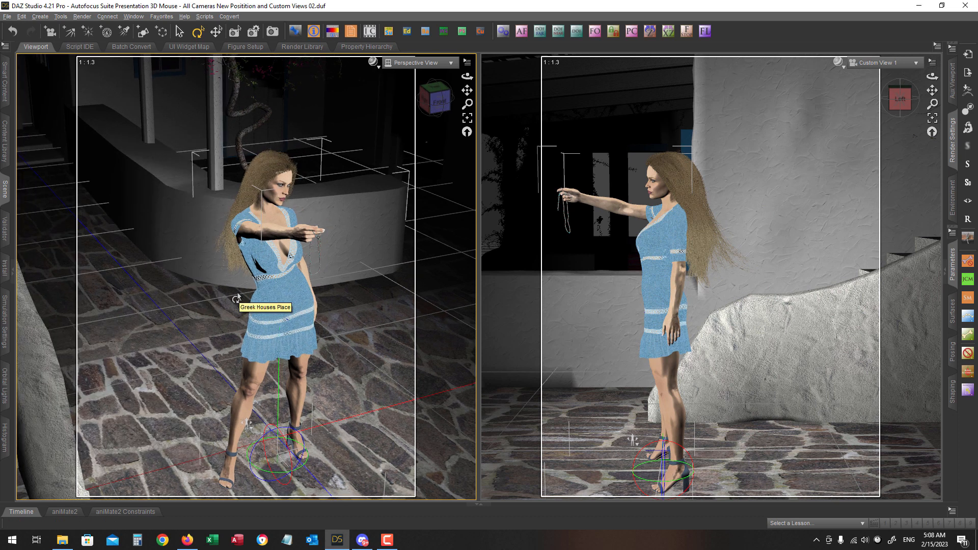
{"action": "key", "text": "Right"}
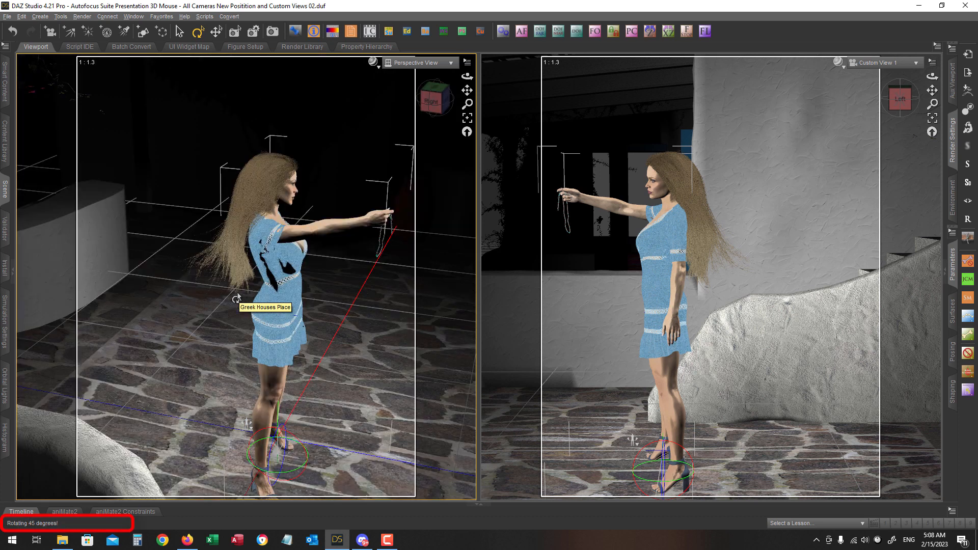
{"action": "key", "text": "Right"}
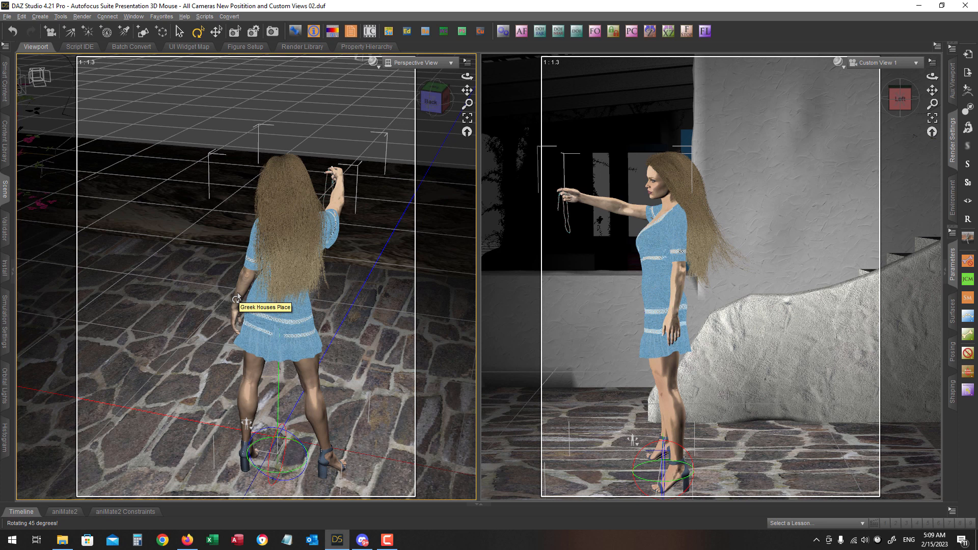
{"action": "key", "text": "Right"}
{"action": "key", "text": "Right"}
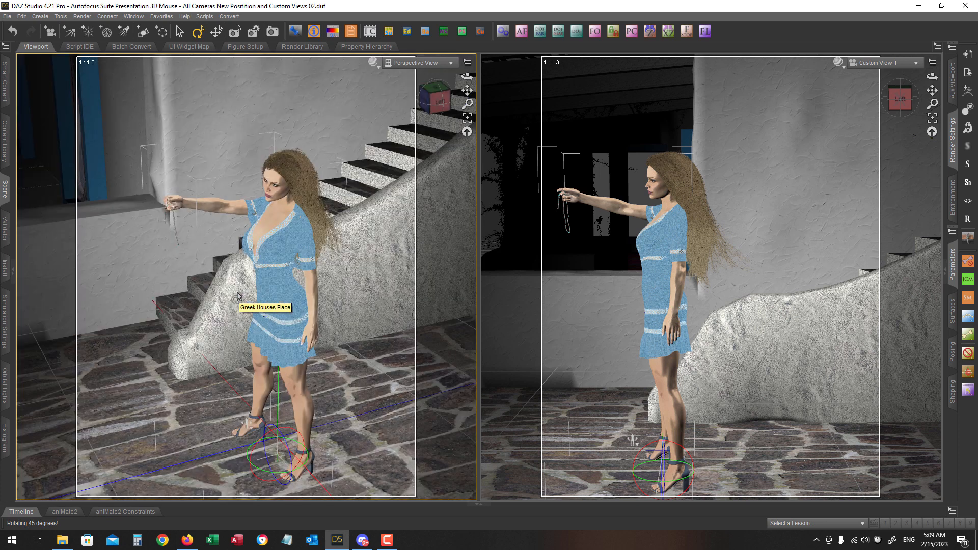
{"action": "key", "text": "Right"}
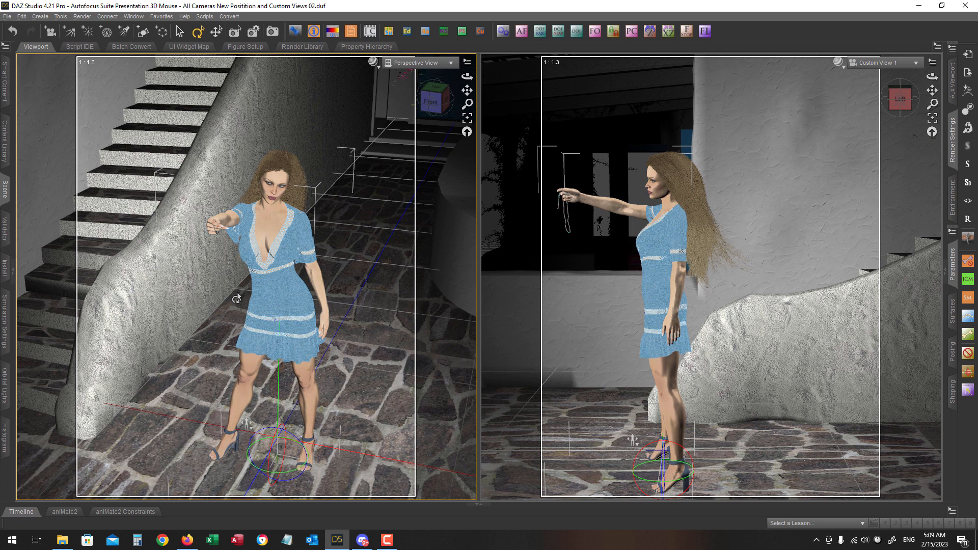
- Rotate the Perspective View around Luci in -45-degree increments and check the rotation angle in the Auto Focus Suite Settings
{"action": "key", "text": "Left"}
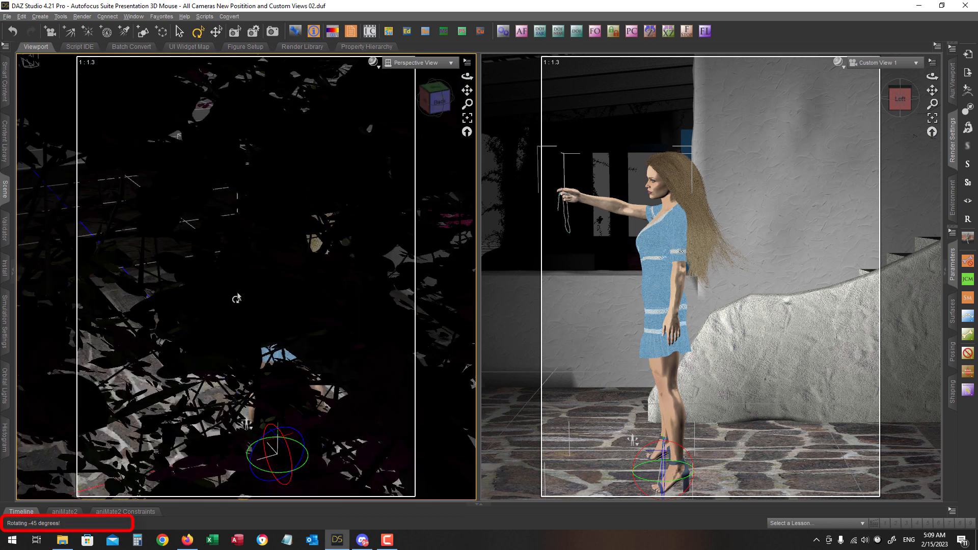
{"action": "key", "text": "Left"}
{"action": "key", "text": "Left"}
{"action": "key", "text": "Left"}
{"action": "key", "text": "Left"}
{"action": "key", "text": "Left"}
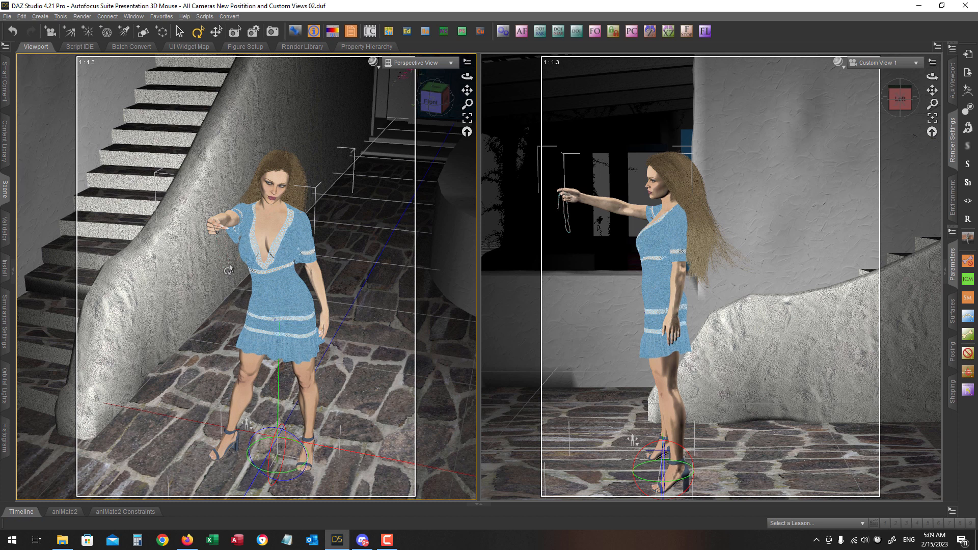
{"action": "left_click", "coordinate": [504, 32]}
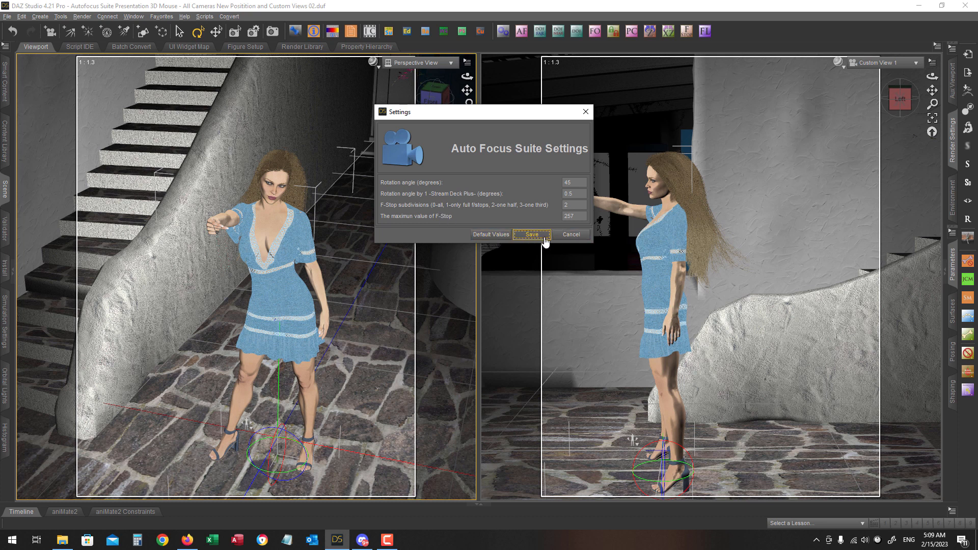
{"action": "left_click", "coordinate": [570, 235]}
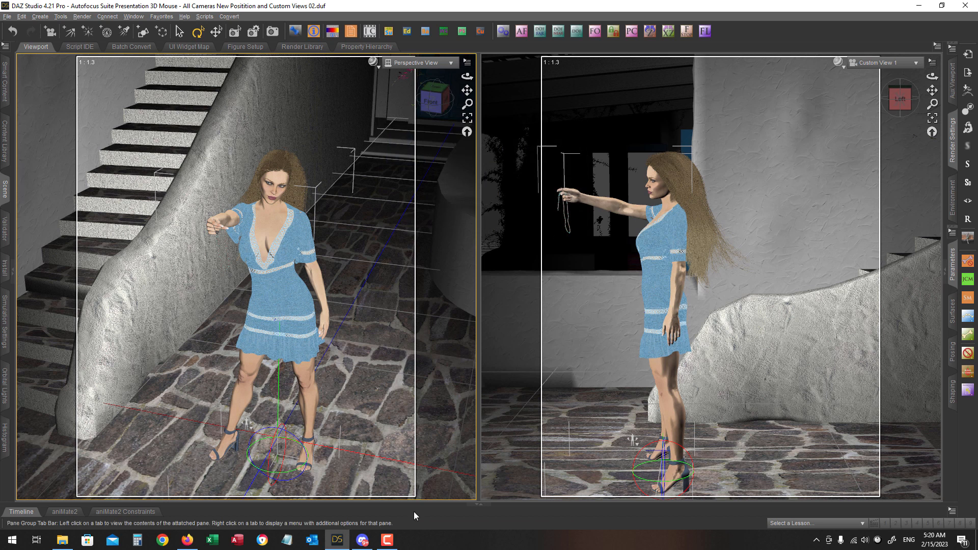